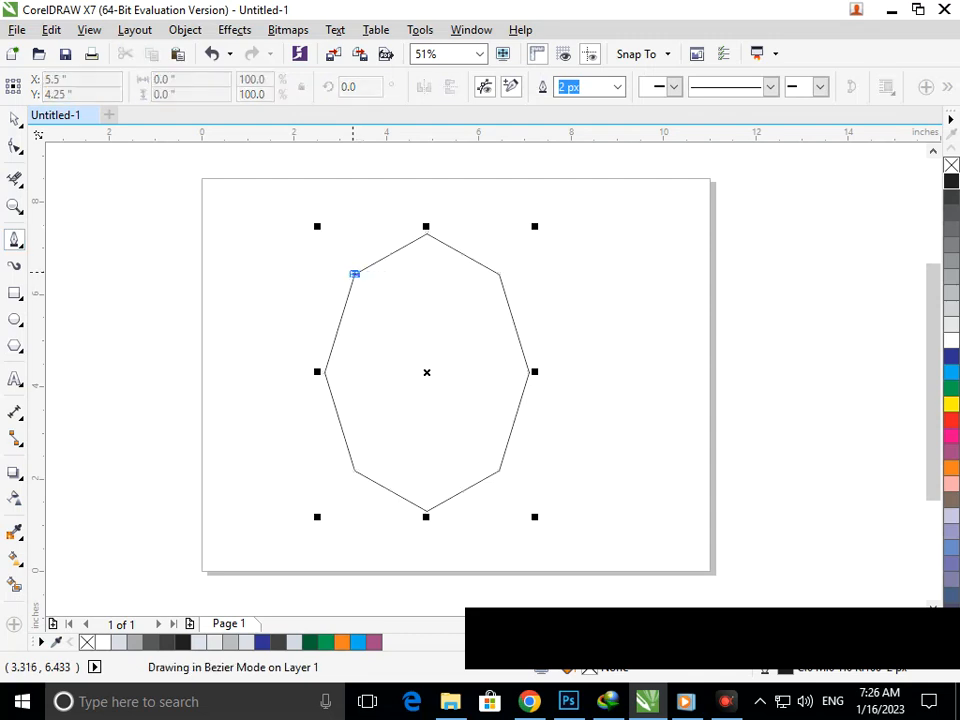
# Step: Draw three vertical lines across the octagon, joining its upper-left, upper-right and top vertices to the vertices directly below them
pyautogui.click(354, 470)
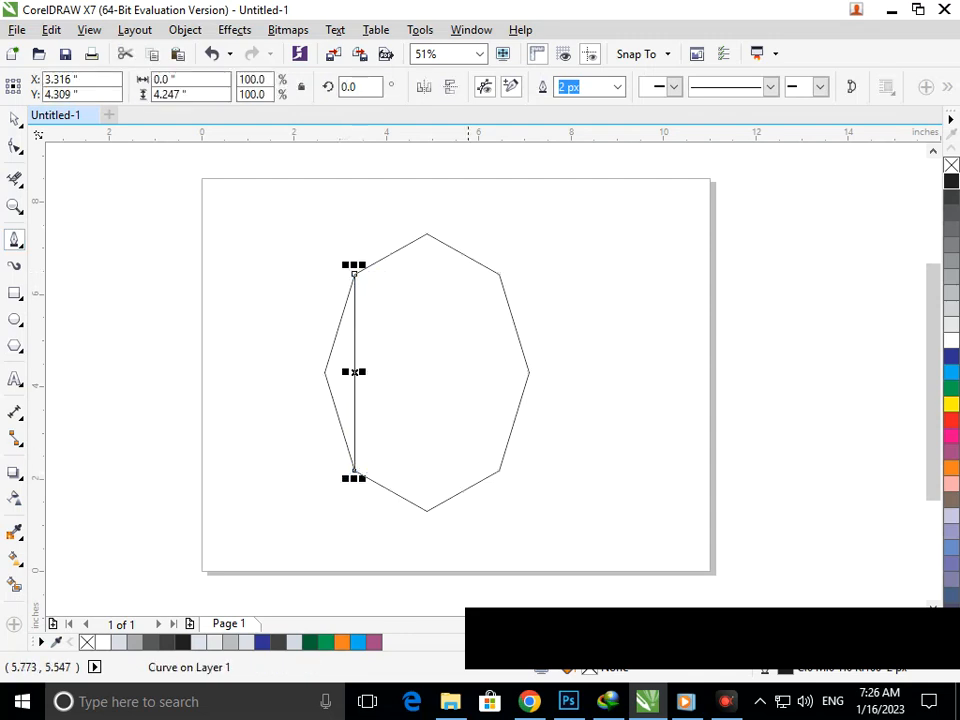
pyautogui.click(499, 273)
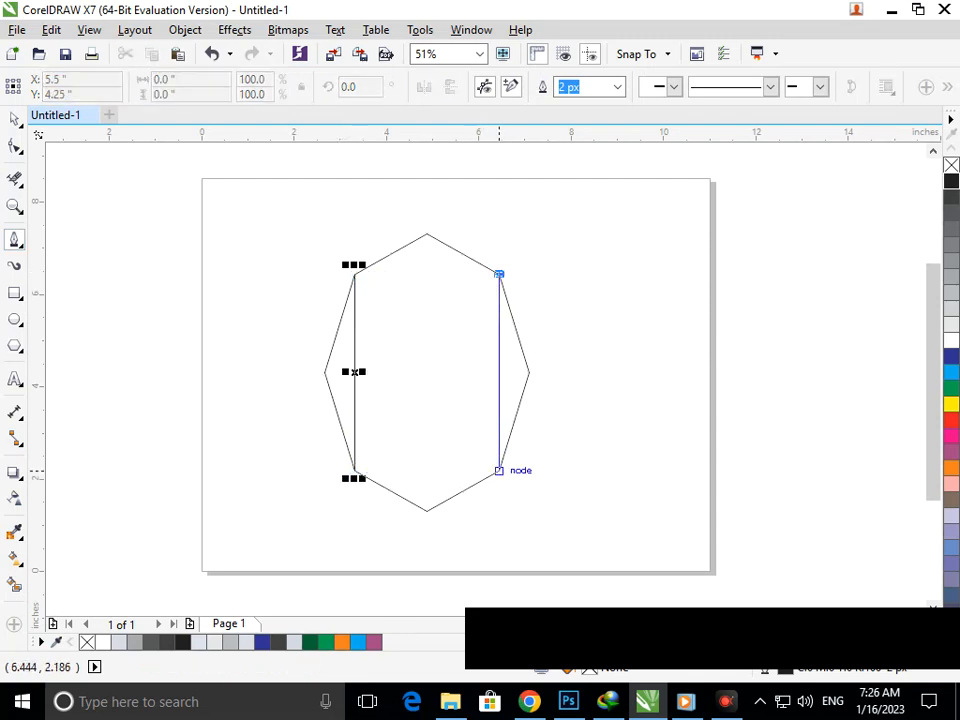
pyautogui.click(499, 470)
pyautogui.click(426, 234)
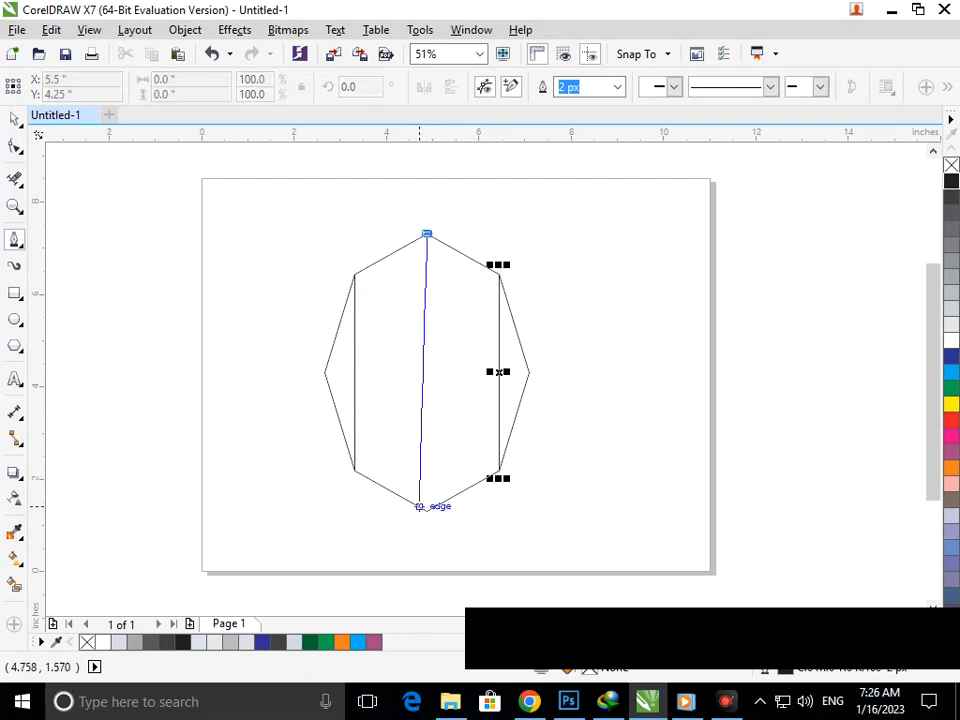
pyautogui.click(426, 507)
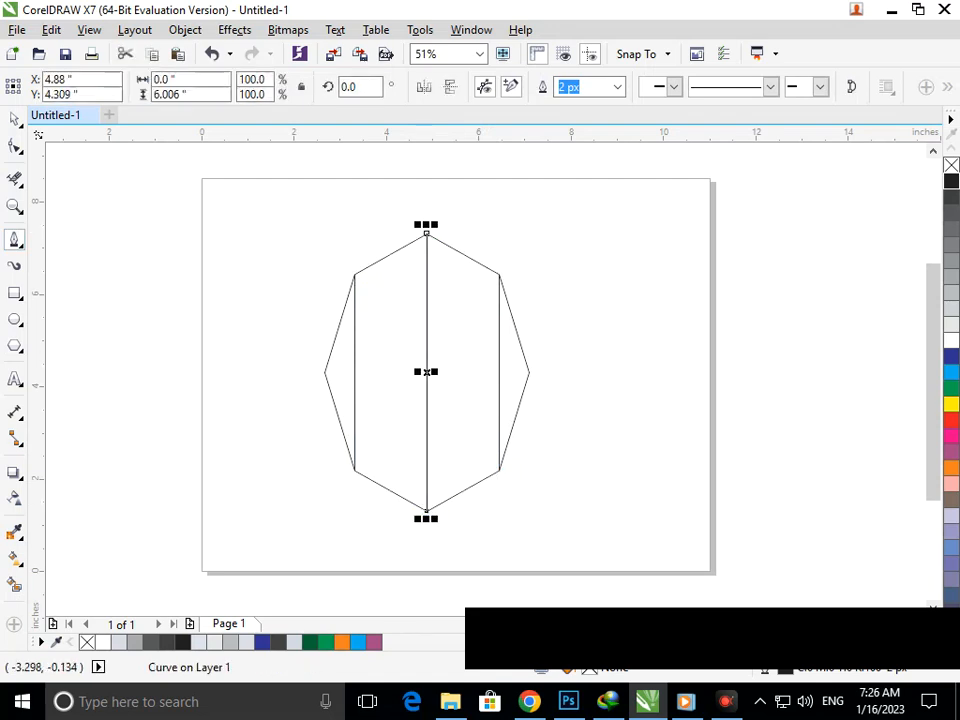
# Step: Smart-fill the octagon section between the left vertical line and the centre line with dark green
pyautogui.click(15, 584)
pyautogui.click(389, 448)
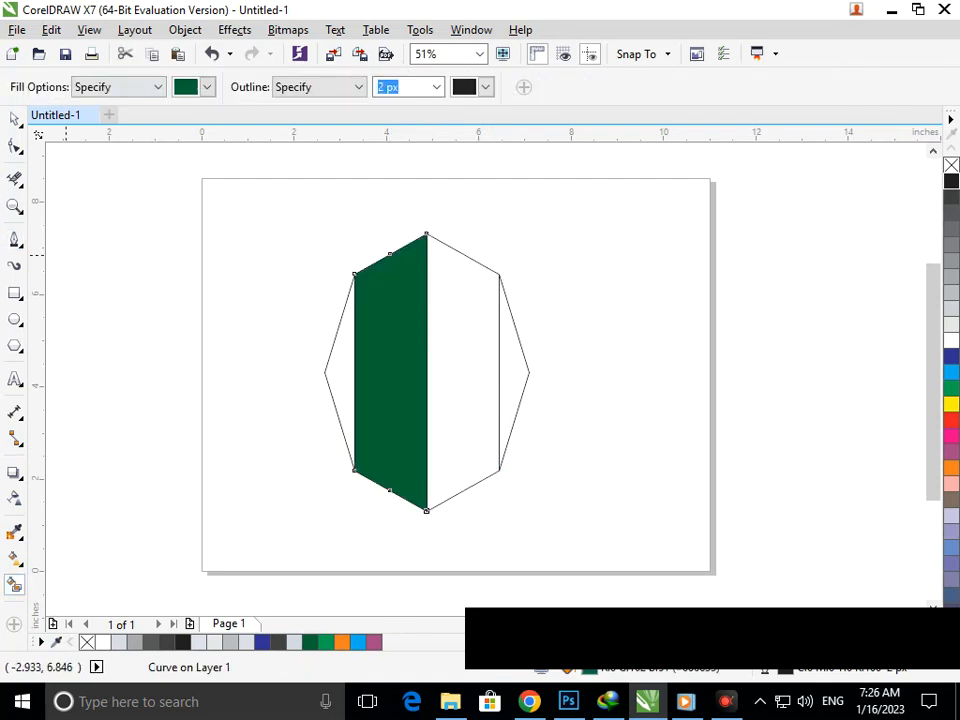
pyautogui.click(15, 118)
# Step: Move the green panel clear of the construction shapes and delete the octagon and all three vertical lines
pyautogui.click(320, 382)
pyautogui.click(341, 390)
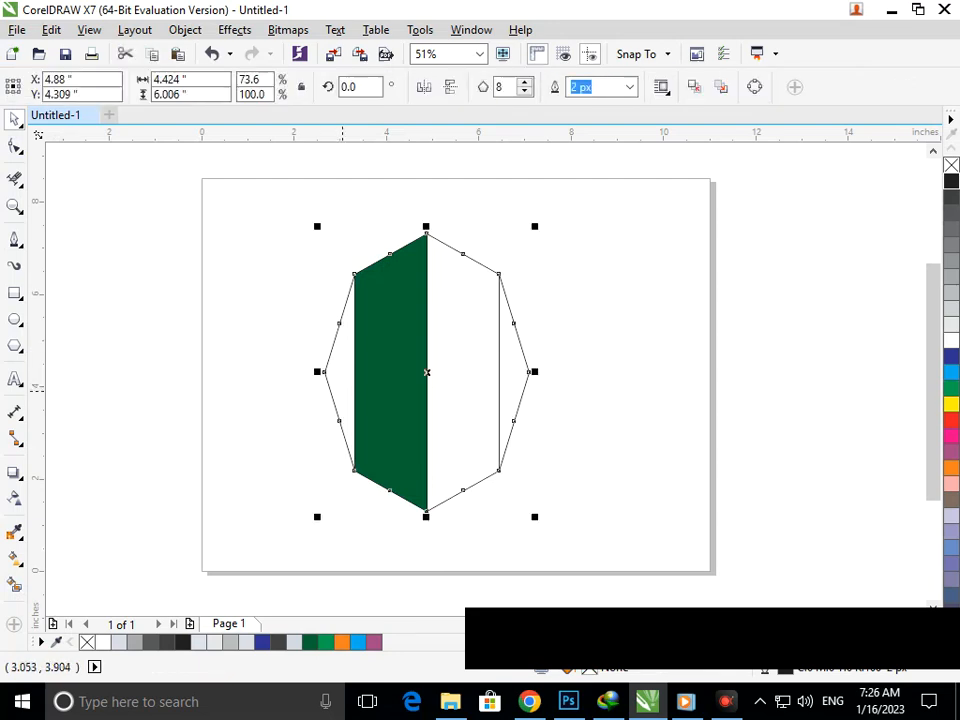
pyautogui.press('Delete')
pyautogui.click(499, 404)
pyautogui.press('Delete')
pyautogui.moveTo(397, 362); pyautogui.dragTo(482, 342)
pyautogui.click(426, 399)
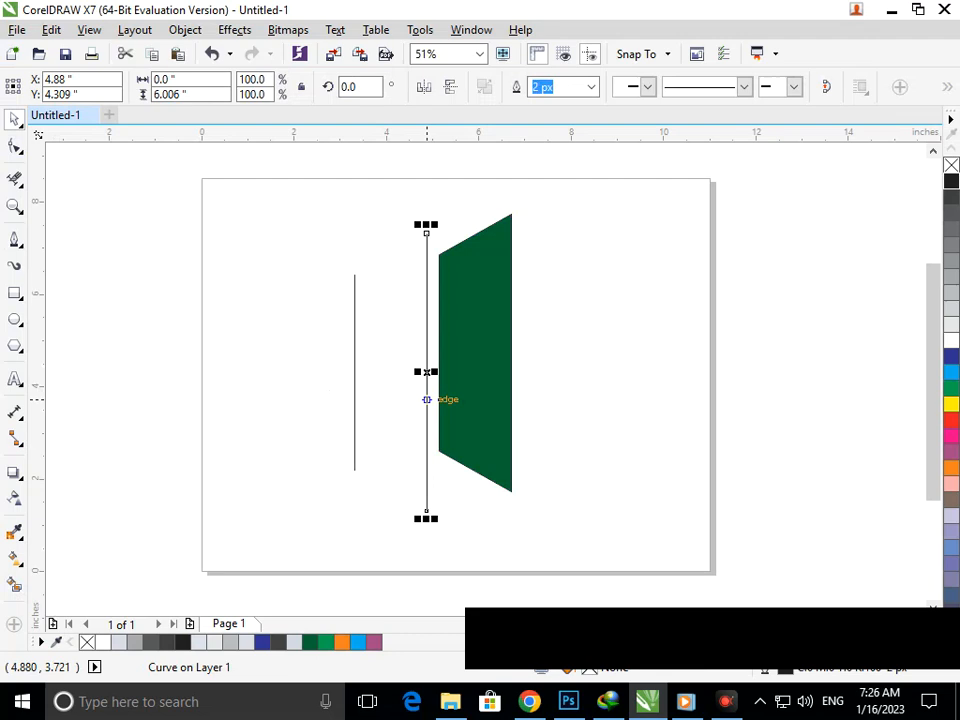
pyautogui.press('Delete')
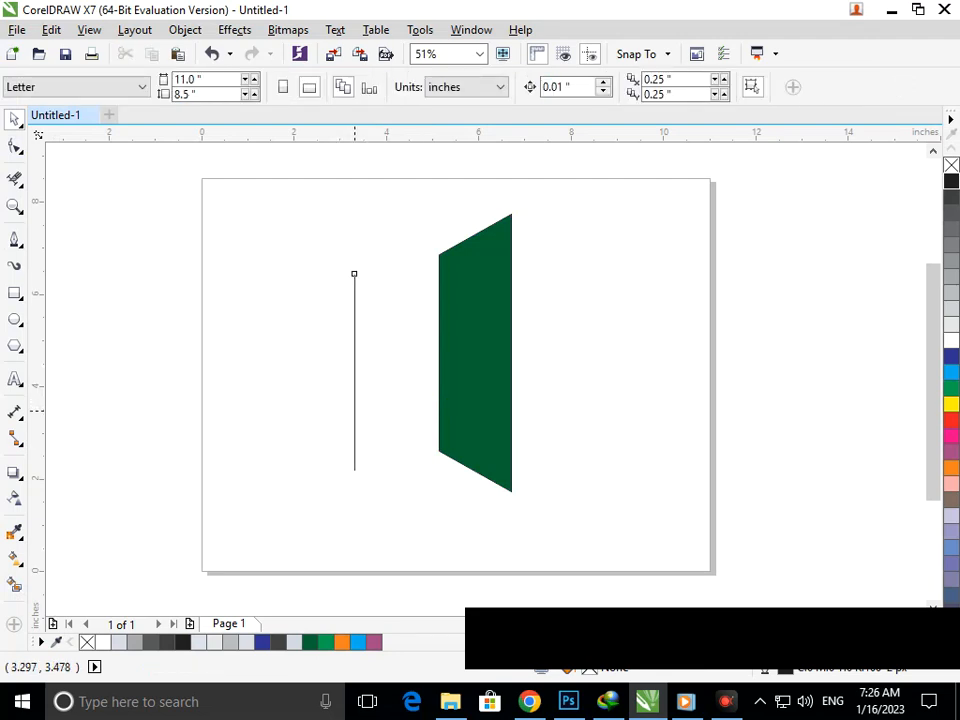
pyautogui.click(354, 410)
pyautogui.press('Delete')
# Step: Mirror reduced copies of the green panel leftward to form two smaller side panels about 0.506 in and 0.994 in wide
pyautogui.click(467, 398)
pyautogui.moveTo(516, 352); pyautogui.dragTo(422, 367)
pyautogui.moveTo(425, 493); pyautogui.dragTo(432, 432)
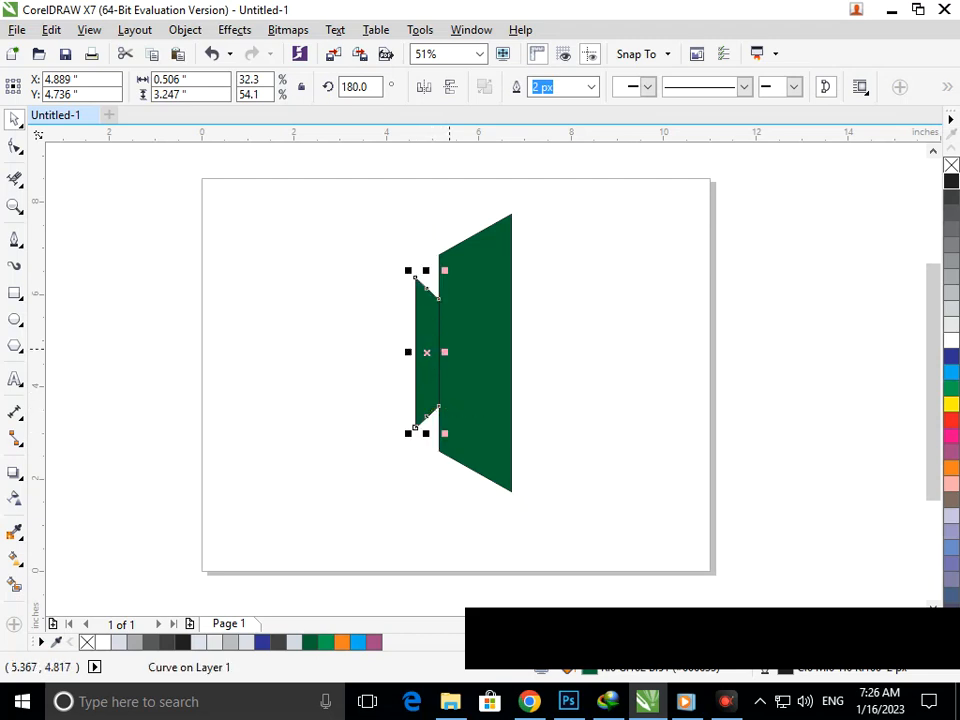
pyautogui.moveTo(445, 351); pyautogui.dragTo(370, 348)
pyautogui.press('Escape')
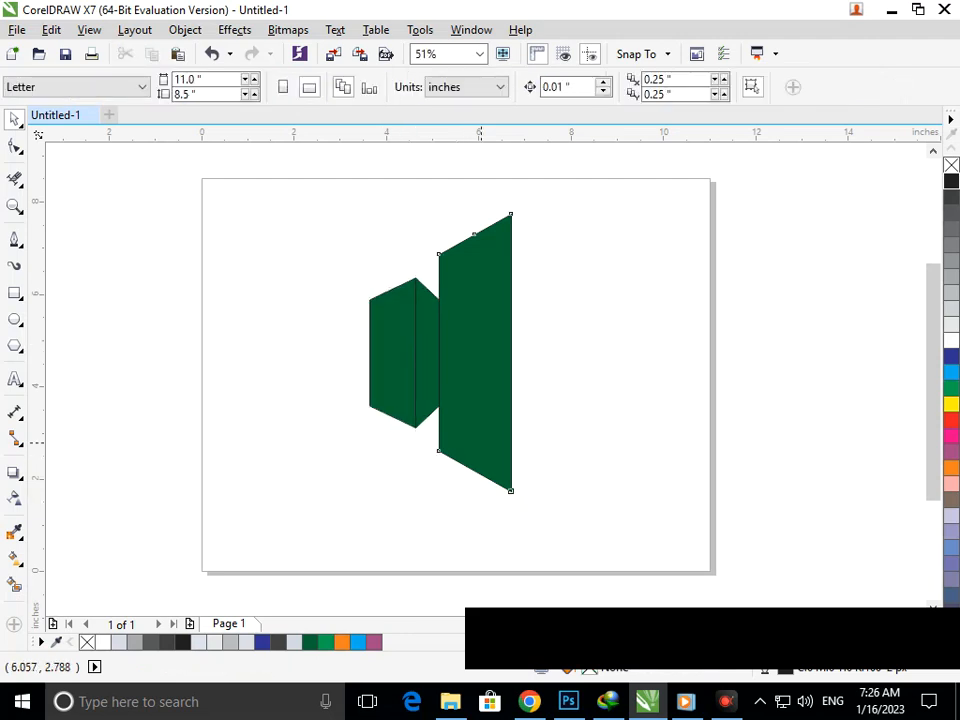
# Step: Stretch the two small side panels downward together to a height of about 3.612 in
pyautogui.click(481, 440)
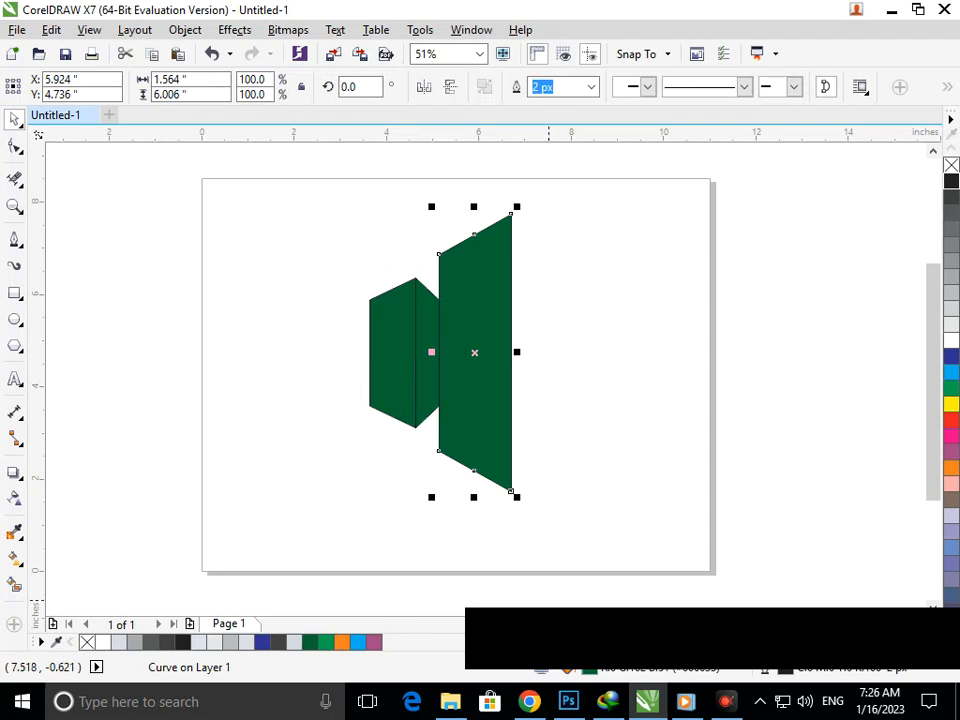
pyautogui.click(421, 373)
pyautogui.keyDown('shift'); pyautogui.click(404, 391); pyautogui.keyUp('shift')
pyautogui.moveTo(405, 434)
pyautogui.mouseDown()
pyautogui.moveTo(404, 466)
pyautogui.moveTo(407, 457)
pyautogui.mouseUp()
pyautogui.click(436, 504)
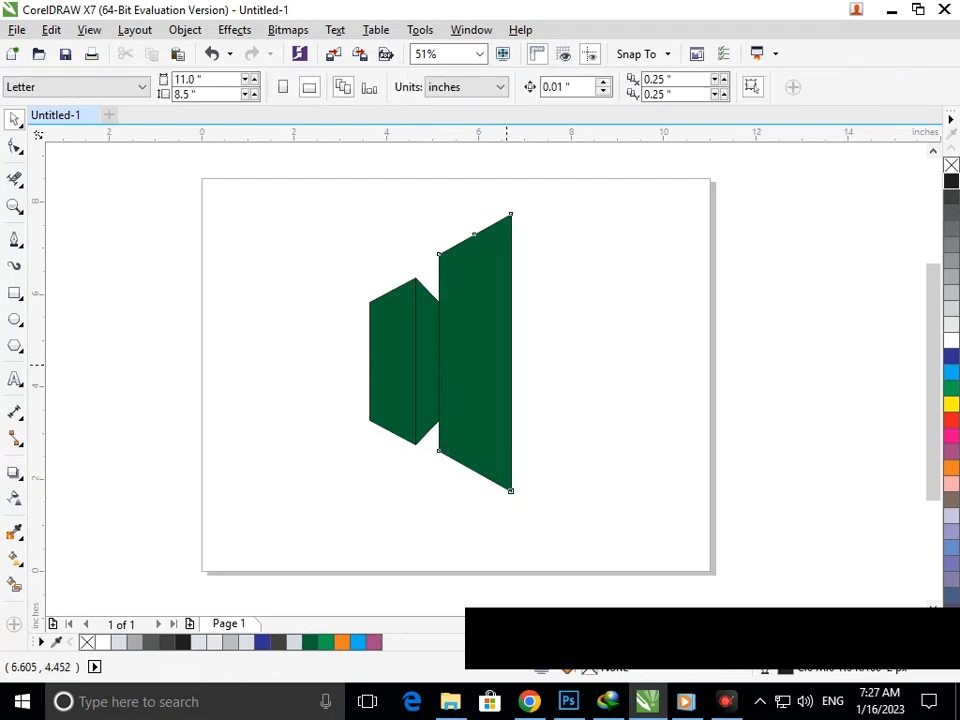
# Step: Apply a linear gradient to the large panel with Interactive Fill, running from dark green at its upper edge to white near its lower edge
pyautogui.click(495, 375)
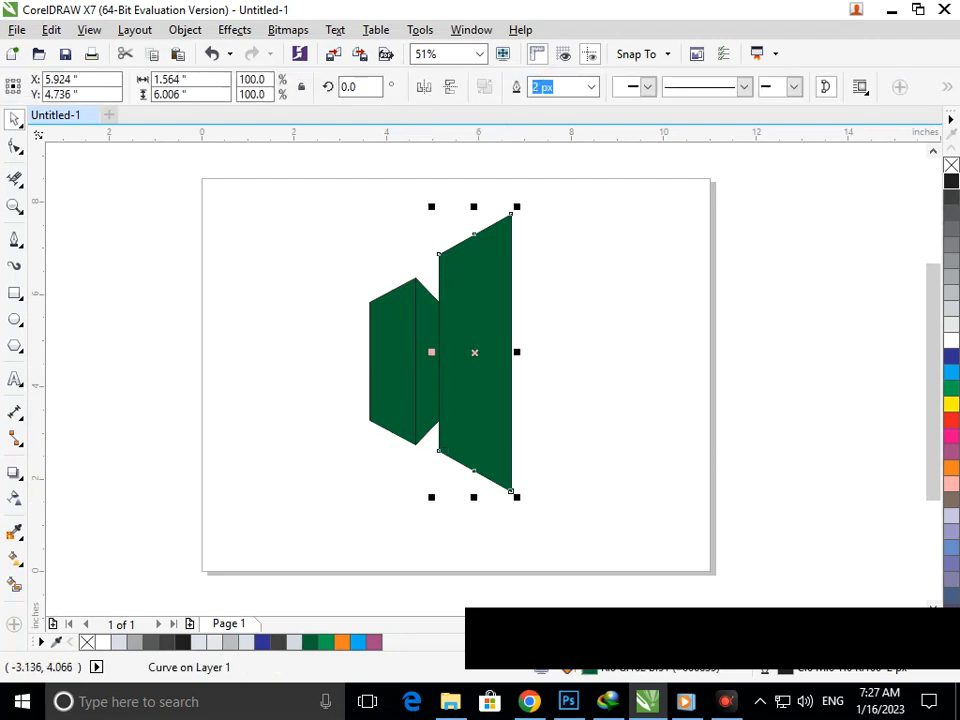
pyautogui.click(19, 562)
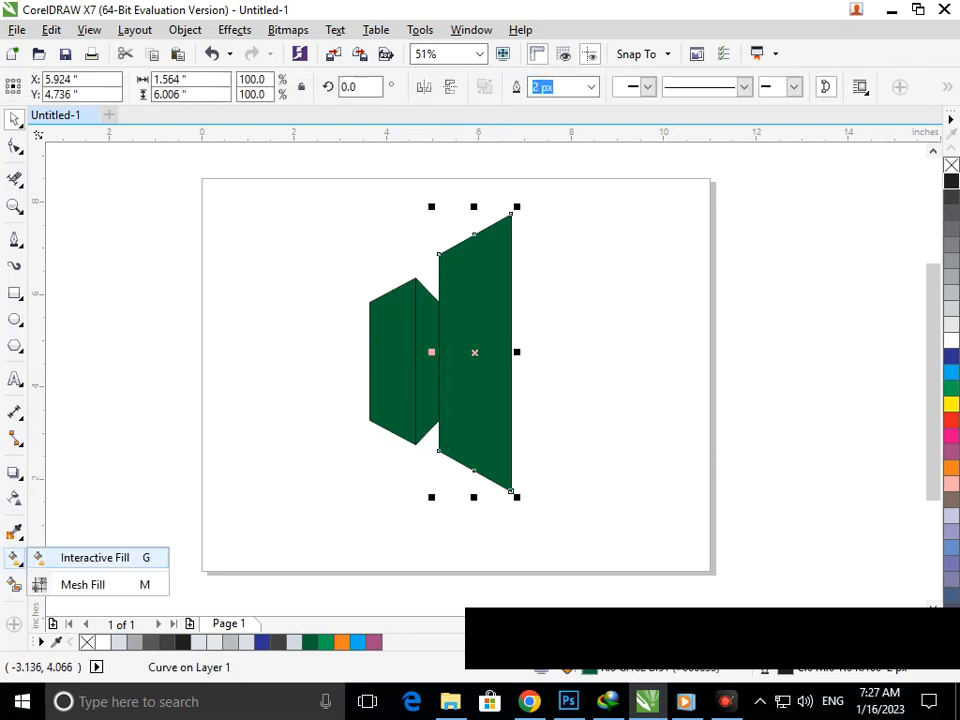
pyautogui.click(88, 558)
pyautogui.moveTo(470, 238); pyautogui.dragTo(484, 457)
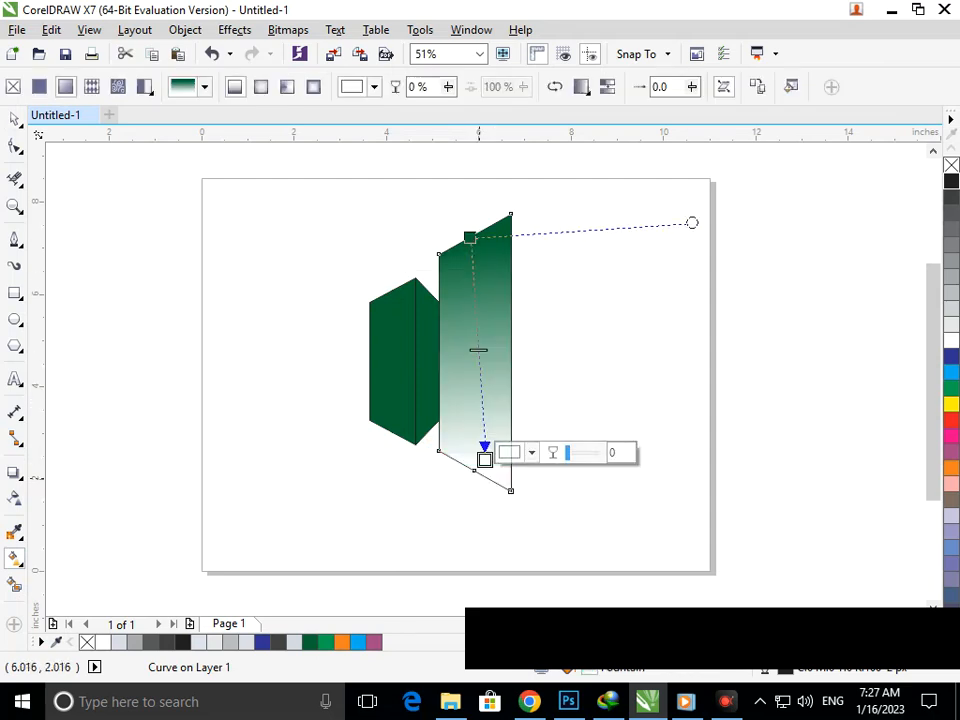
# Step: Set the lower colour of the large panel's gradient to a medium blue with R 33 and G 132
pyautogui.click(503, 453)
pyautogui.click(589, 552)
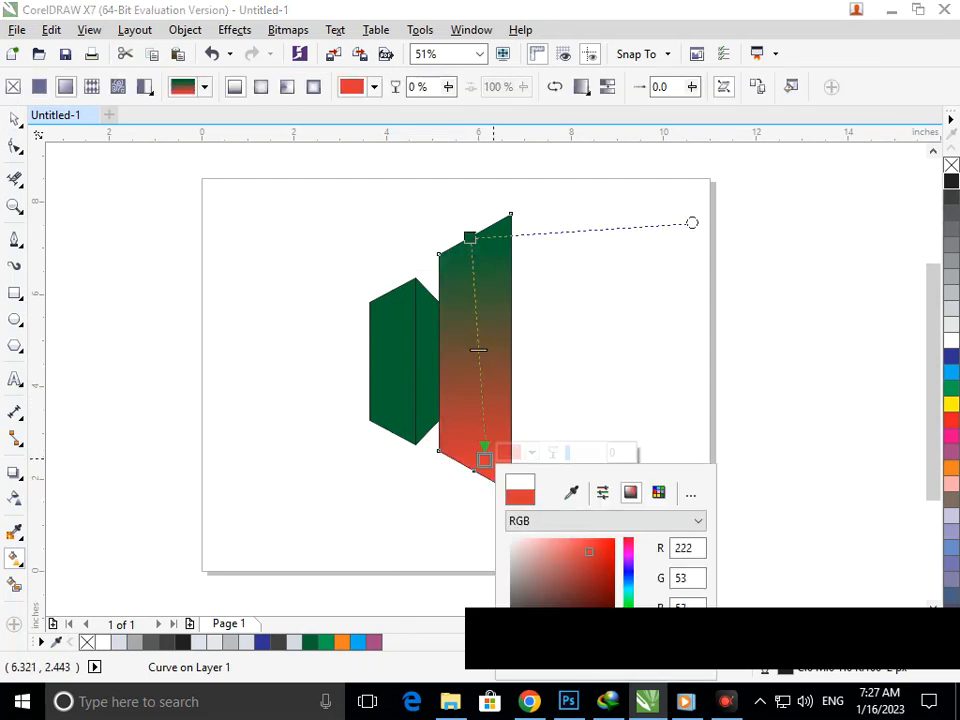
pyautogui.click(628, 599)
pyautogui.click(628, 584)
pyautogui.click(599, 554)
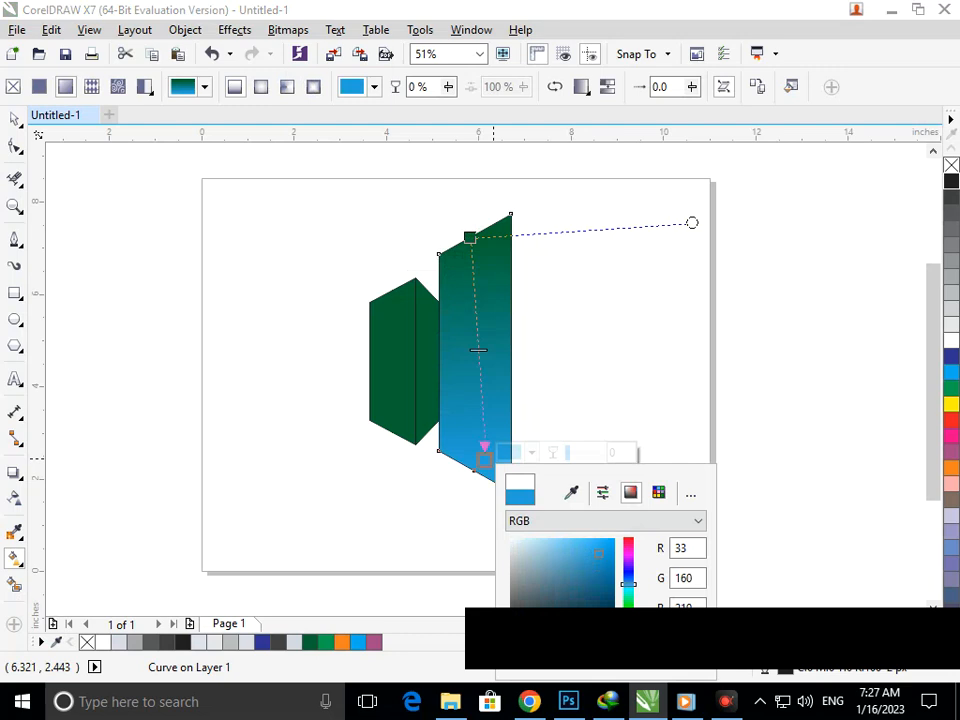
pyautogui.moveTo(628, 584)
pyautogui.mouseDown()
pyautogui.moveTo(628, 566)
pyautogui.moveTo(628, 580)
pyautogui.mouseUp()
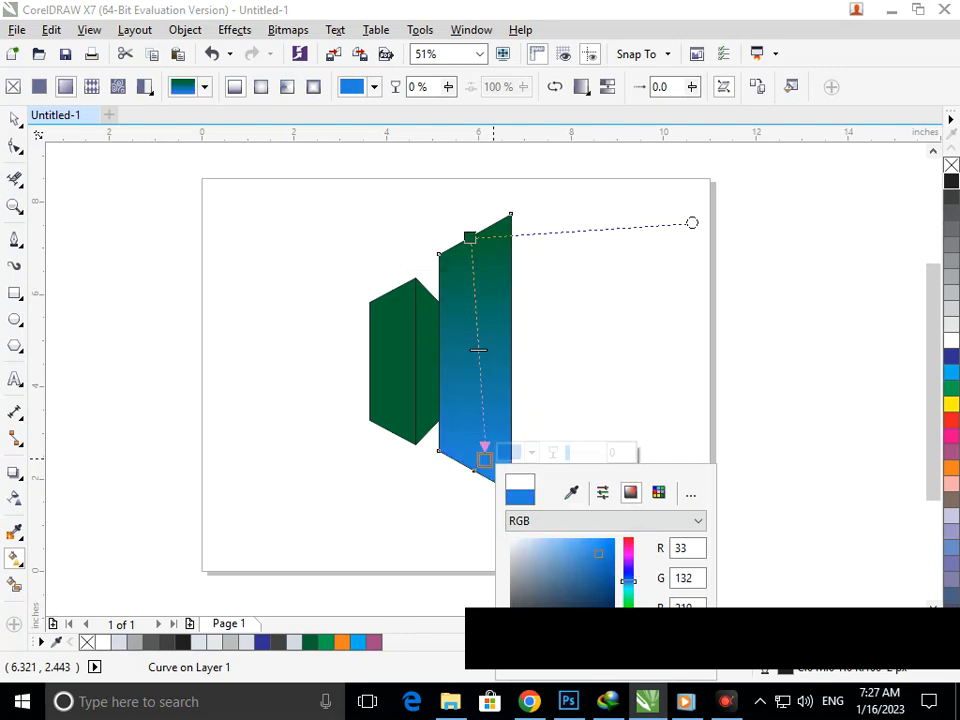
pyautogui.click(15, 119)
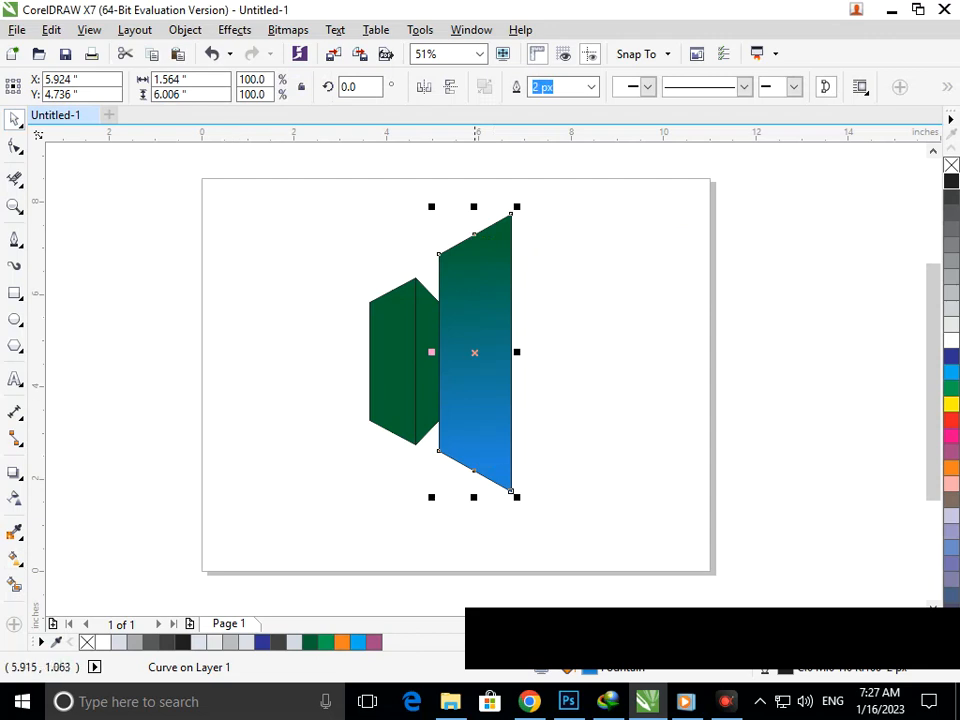
pyautogui.click(477, 528)
# Step: Apply a linear gradient to the narrow inner side panel, running from dark green near its lower edge up to white at its upper edge
pyautogui.click(428, 366)
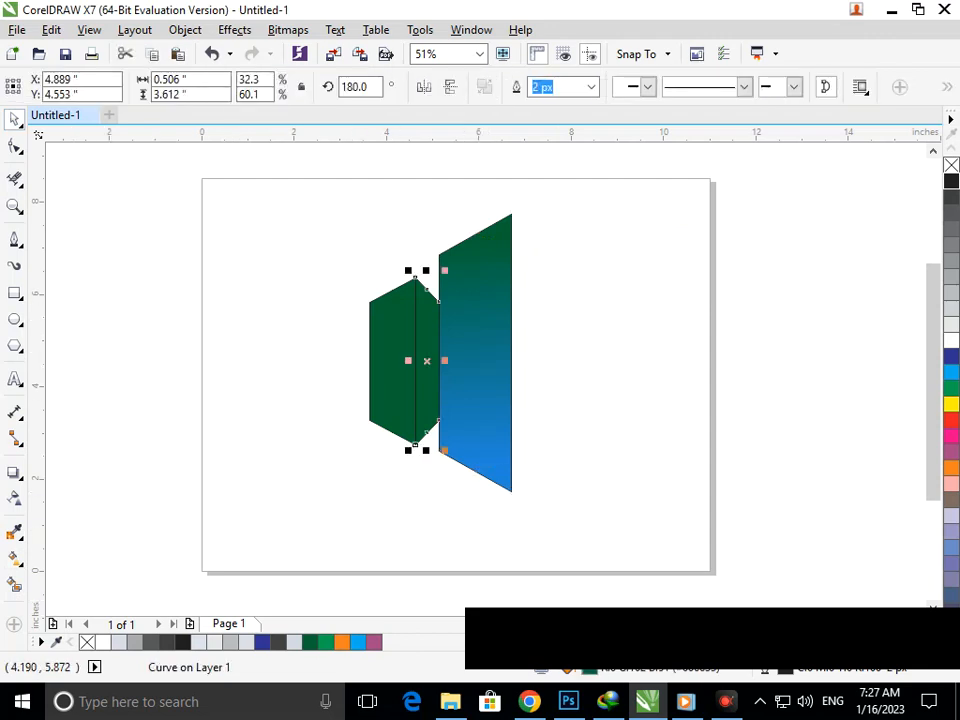
pyautogui.click(15, 558)
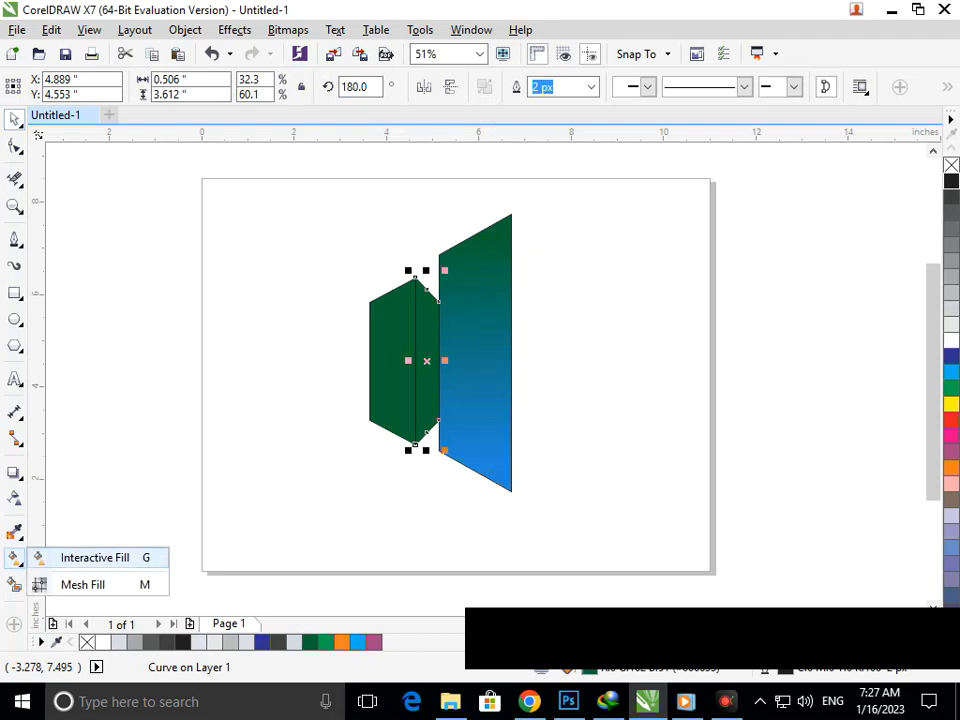
pyautogui.click(70, 555)
pyautogui.moveTo(439, 411)
pyautogui.mouseDown()
pyautogui.moveTo(434, 426)
pyautogui.moveTo(428, 414)
pyautogui.mouseUp()
pyautogui.click(432, 440)
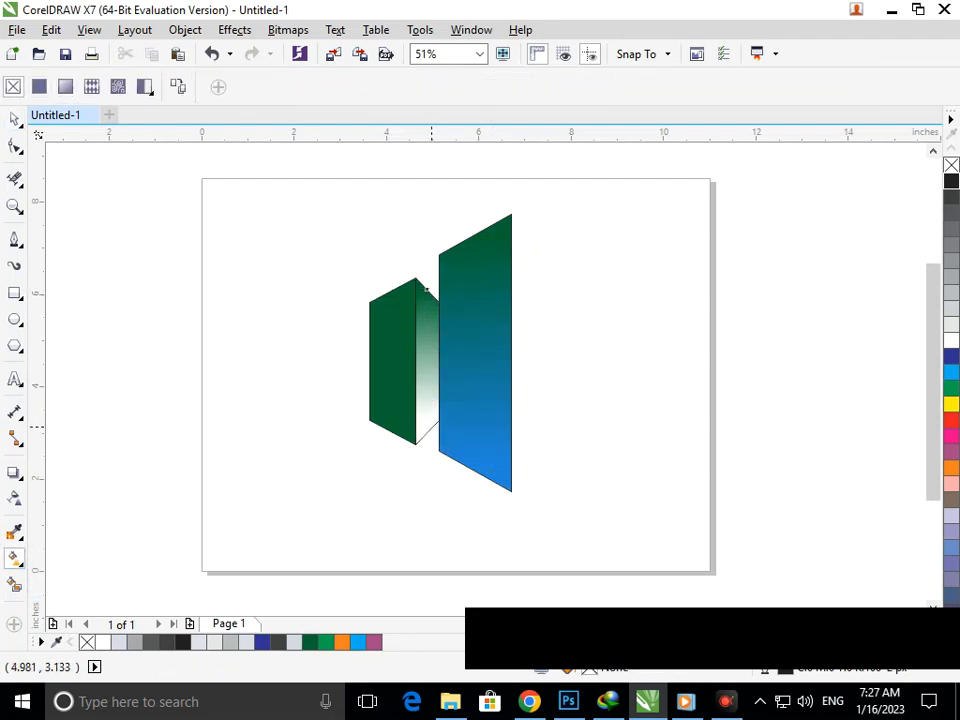
pyautogui.click(426, 290)
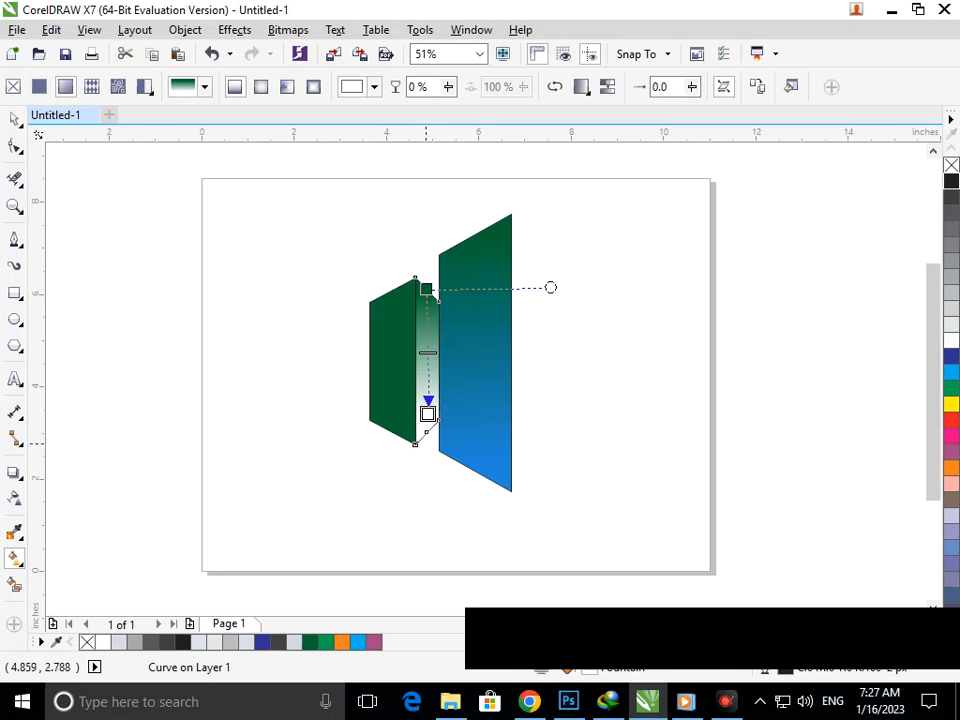
pyautogui.hotkey('ctrl', 'z')
pyautogui.hotkey('ctrl', 'shift', 'z')
pyautogui.click(427, 290)
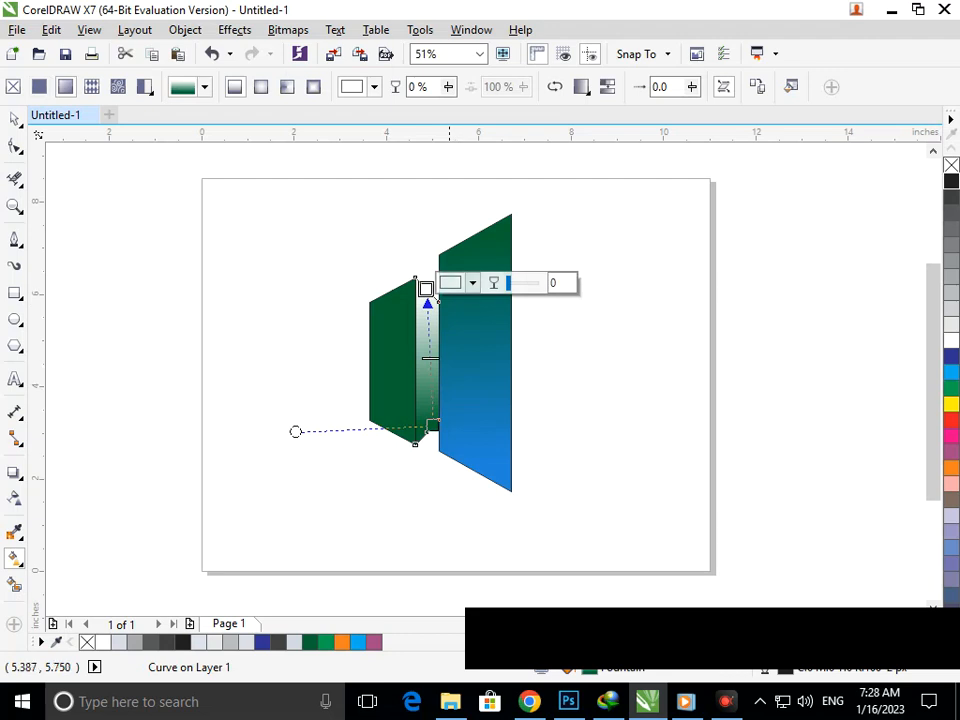
# Step: Set the upper colour of the narrow panel's gradient to bright blue and move the gradient's start to the middle of the lower edge
pyautogui.click(451, 283)
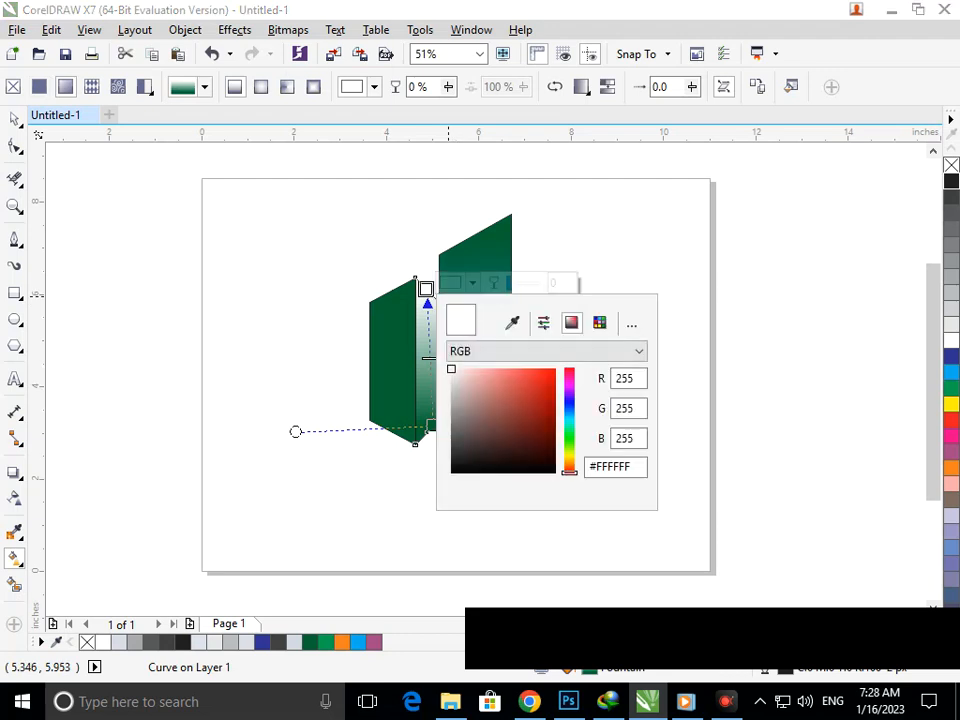
pyautogui.moveTo(554, 372); pyautogui.dragTo(557, 367)
pyautogui.moveTo(431, 425); pyautogui.dragTo(427, 432)
# Step: Set the lower colour of the narrow panel's gradient to teal with RGB values 40, 139, 156
pyautogui.click(427, 432)
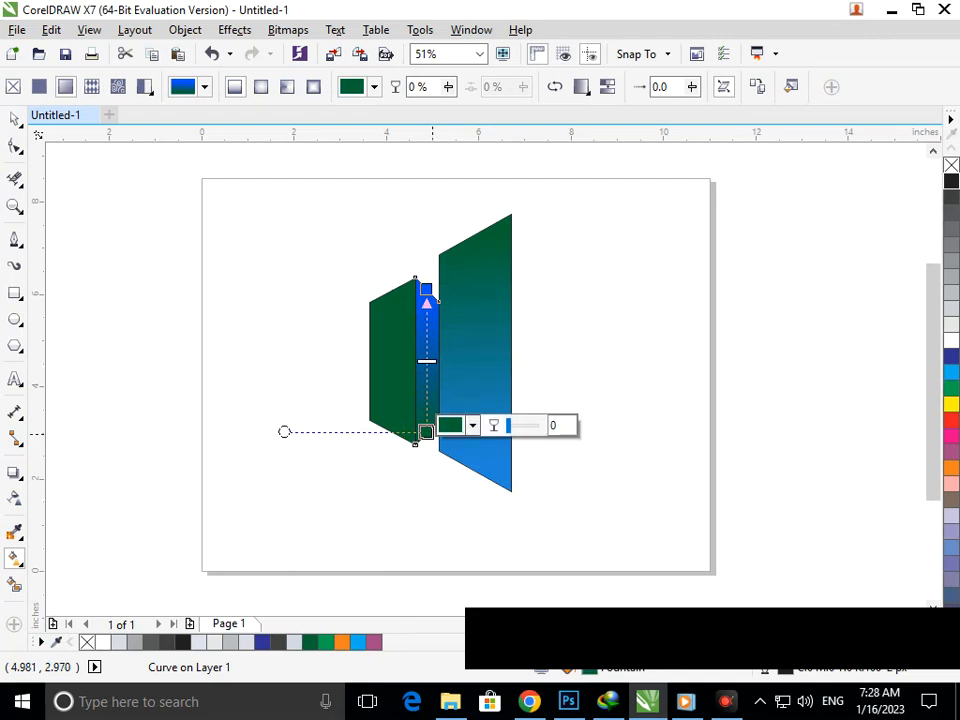
pyautogui.click(451, 425)
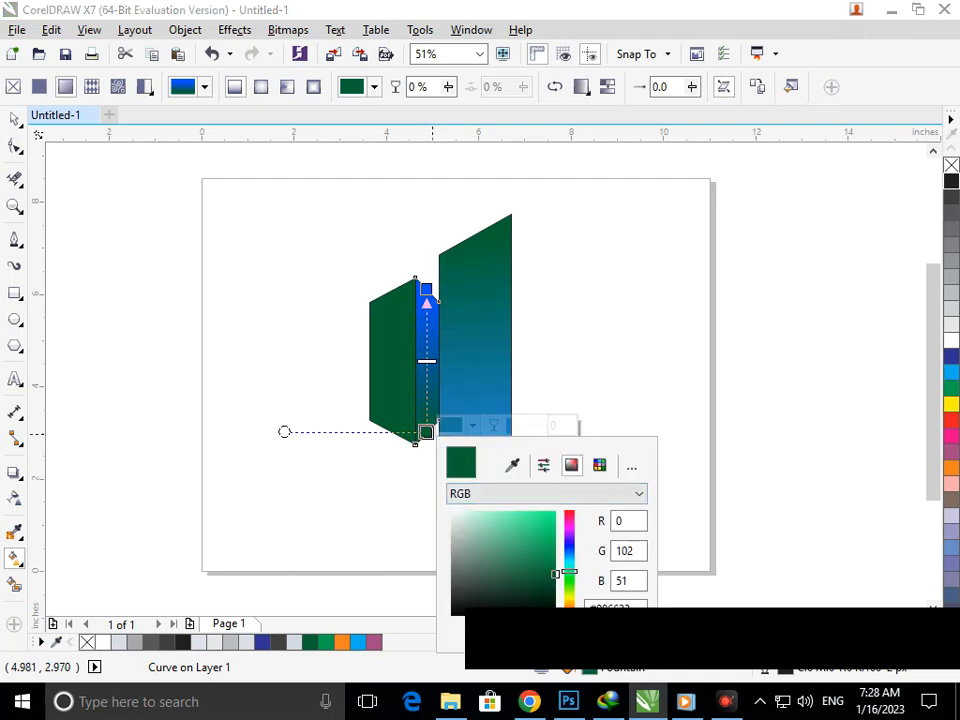
pyautogui.moveTo(569, 572)
pyautogui.mouseDown()
pyautogui.moveTo(540, 528)
pyautogui.moveTo(515, 527)
pyautogui.moveTo(528, 551)
pyautogui.mouseUp()
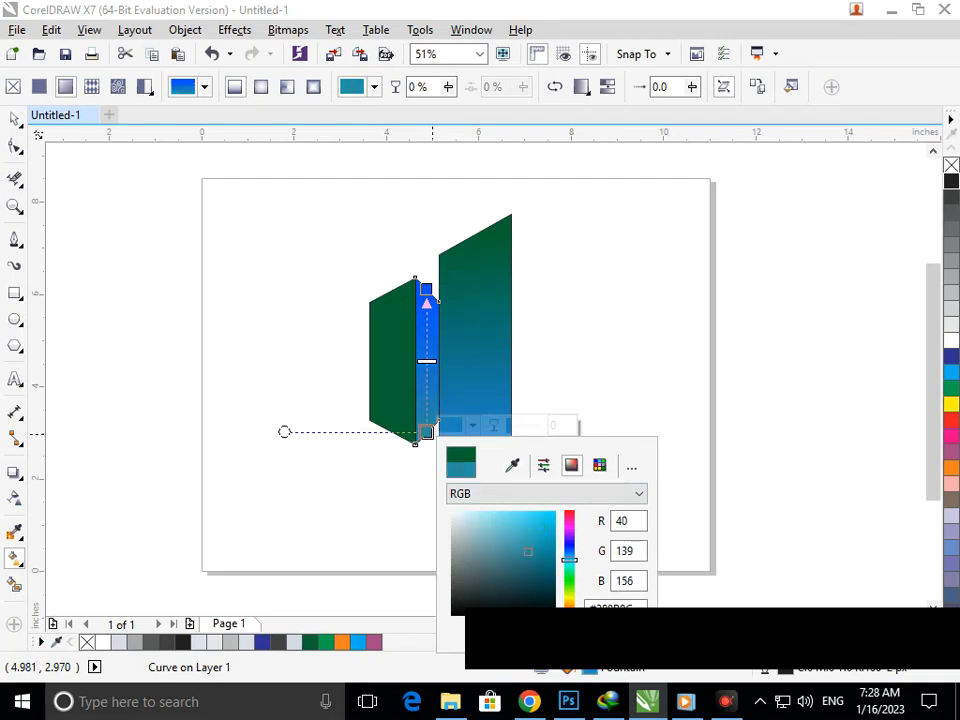
pyautogui.click(14, 119)
pyautogui.click(318, 358)
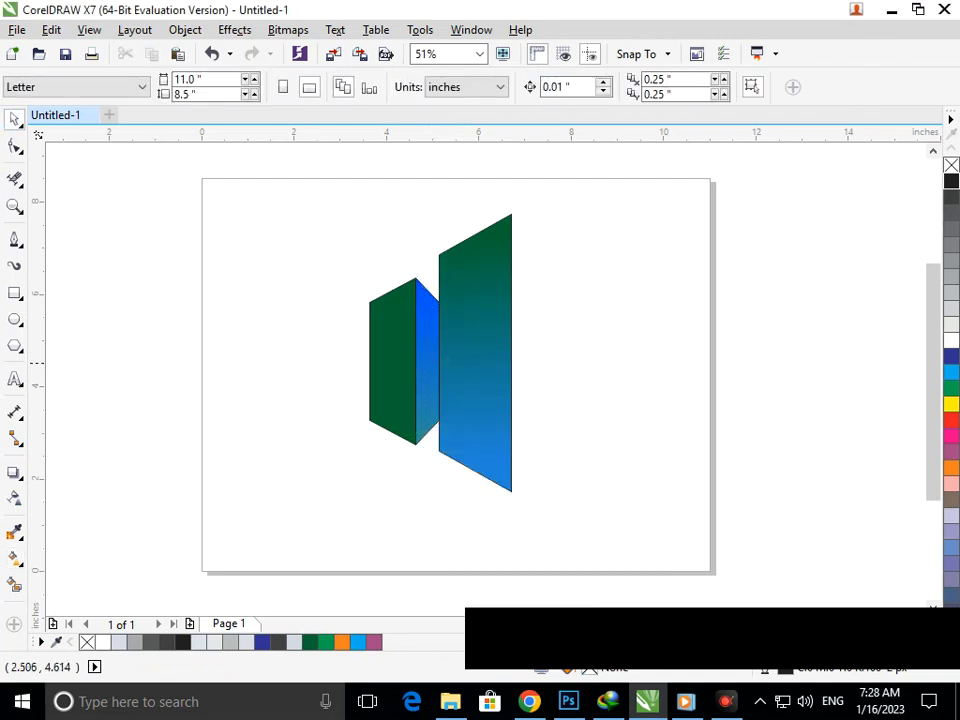
# Step: Copy the fill properties of the narrow inner side panel onto the outer green side panel
pyautogui.click(397, 375)
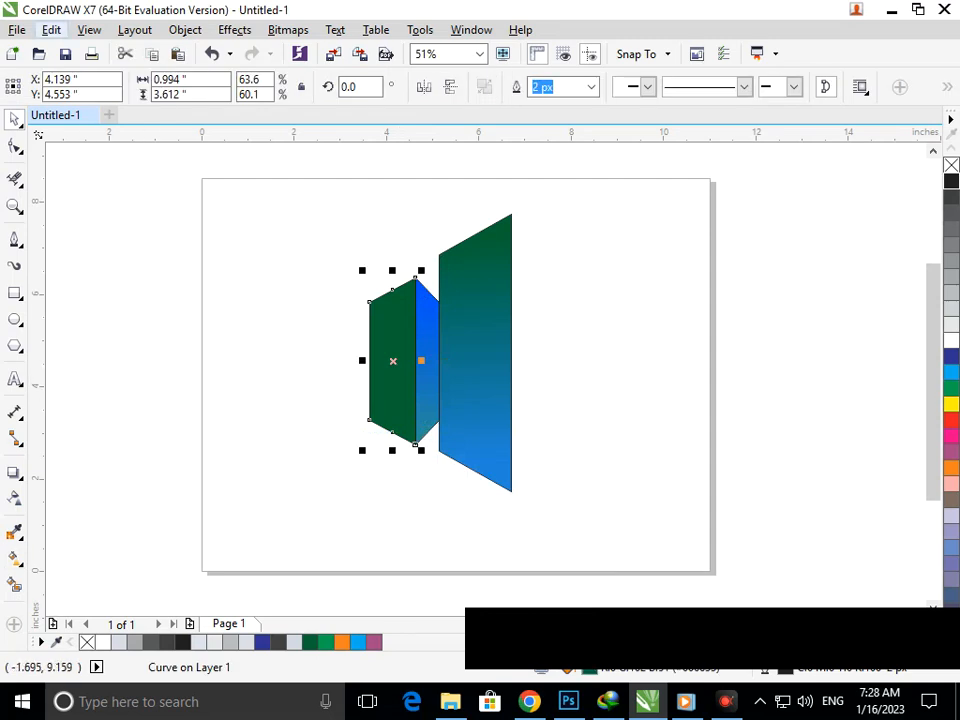
pyautogui.click(51, 29)
pyautogui.click(126, 290)
pyautogui.click(303, 328)
pyautogui.click(503, 391)
pyautogui.click(426, 381)
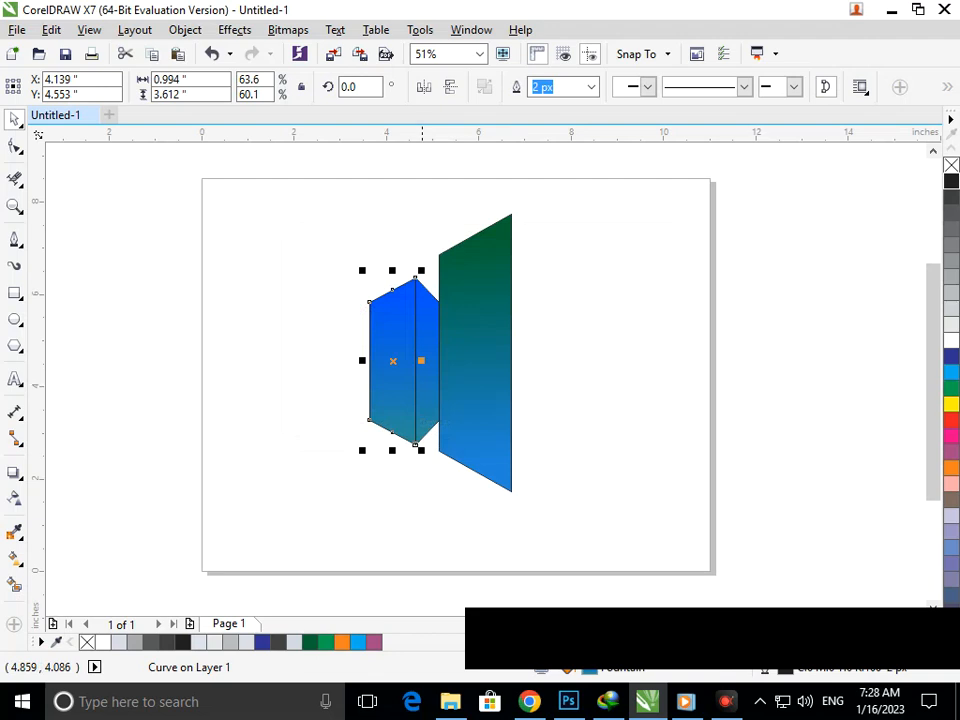
pyautogui.click(334, 481)
# Step: Mirror a full-size copy of all three panels to the right of the large panel's vertical edge to make the shape symmetrical
pyautogui.moveTo(349, 195); pyautogui.dragTo(553, 523)
pyautogui.moveTo(368, 352); pyautogui.dragTo(633, 360)
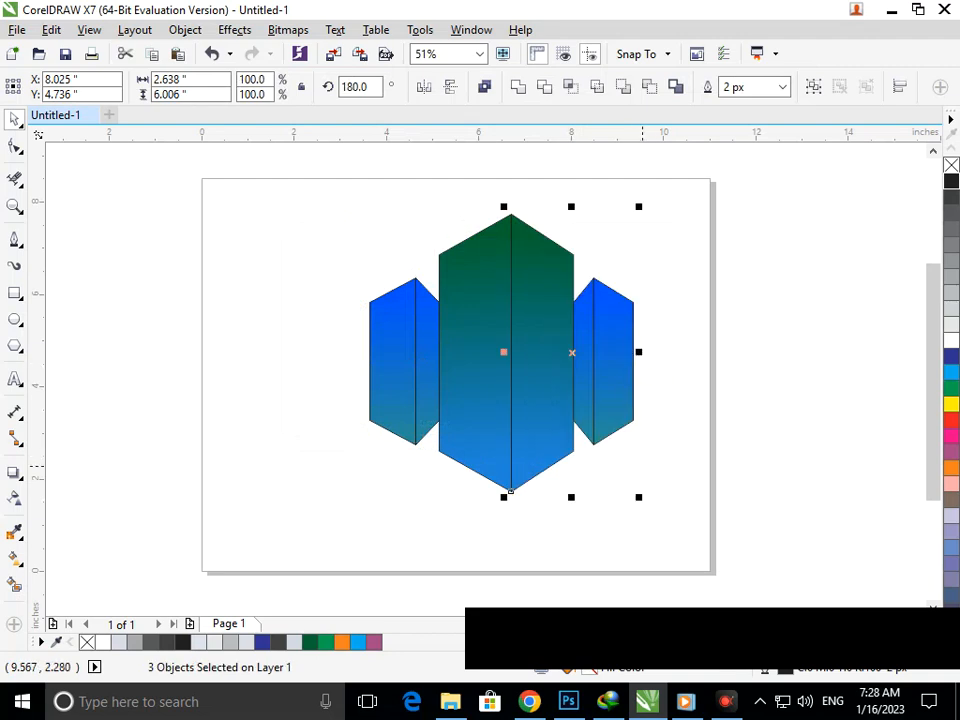
pyautogui.hotkey('ctrl', 'z')
pyautogui.moveTo(362, 355); pyautogui.dragTo(590, 357)
pyautogui.click(612, 529)
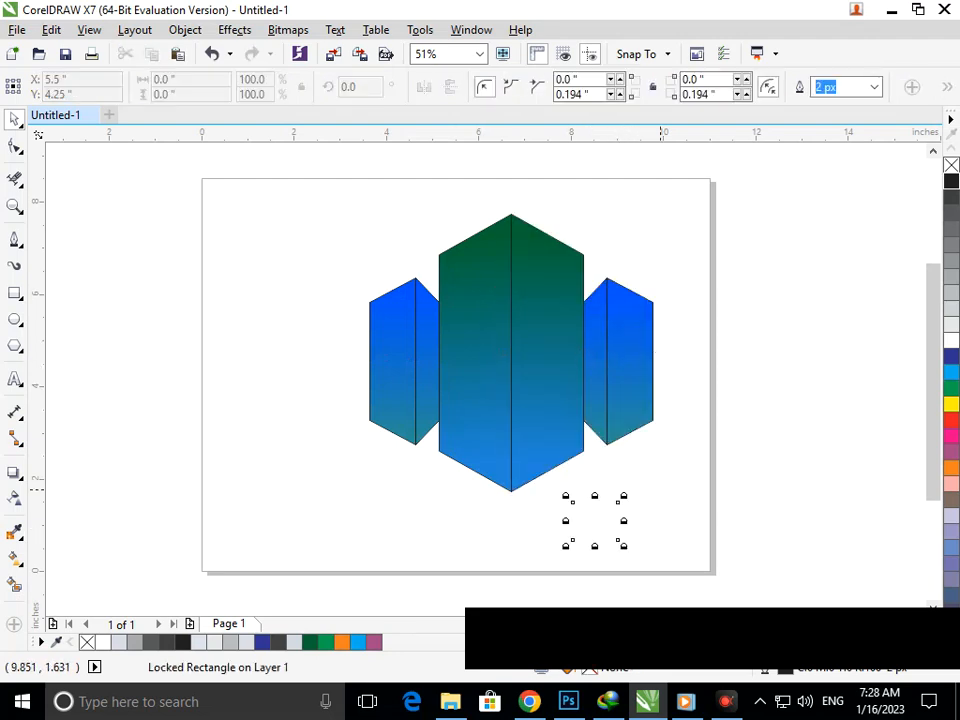
pyautogui.press('Escape')
# Step: Group all six panels and move the group up and left toward the middle of the page
pyautogui.moveTo(557, 245); pyautogui.dragTo(756, 516)
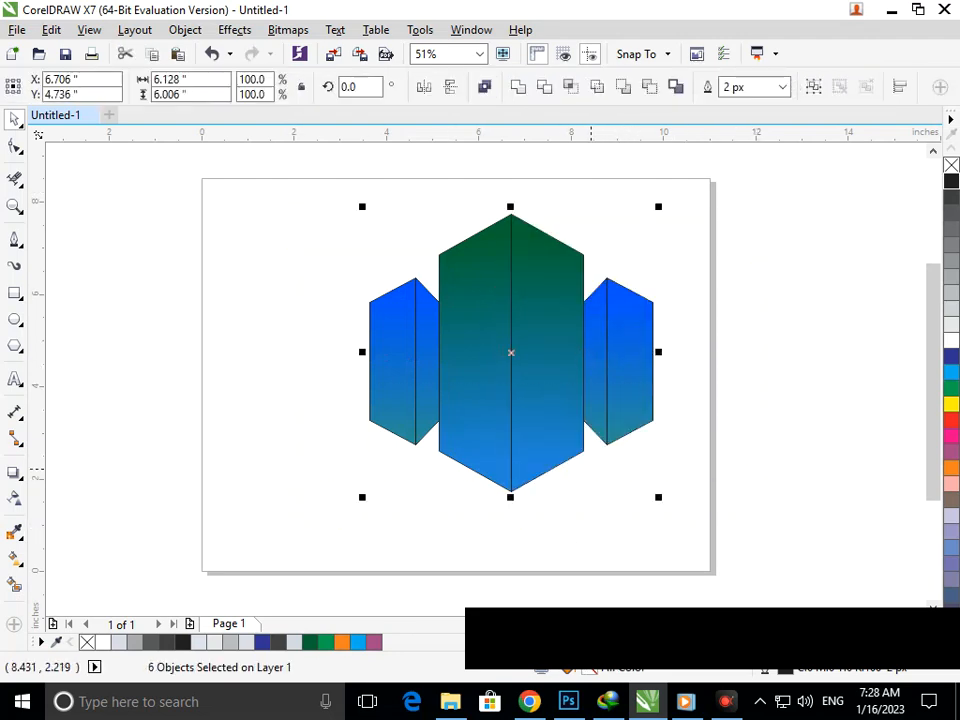
pyautogui.hotkey('ctrl', 'g')
pyautogui.moveTo(519, 431); pyautogui.dragTo(468, 406)
pyautogui.press('Escape')
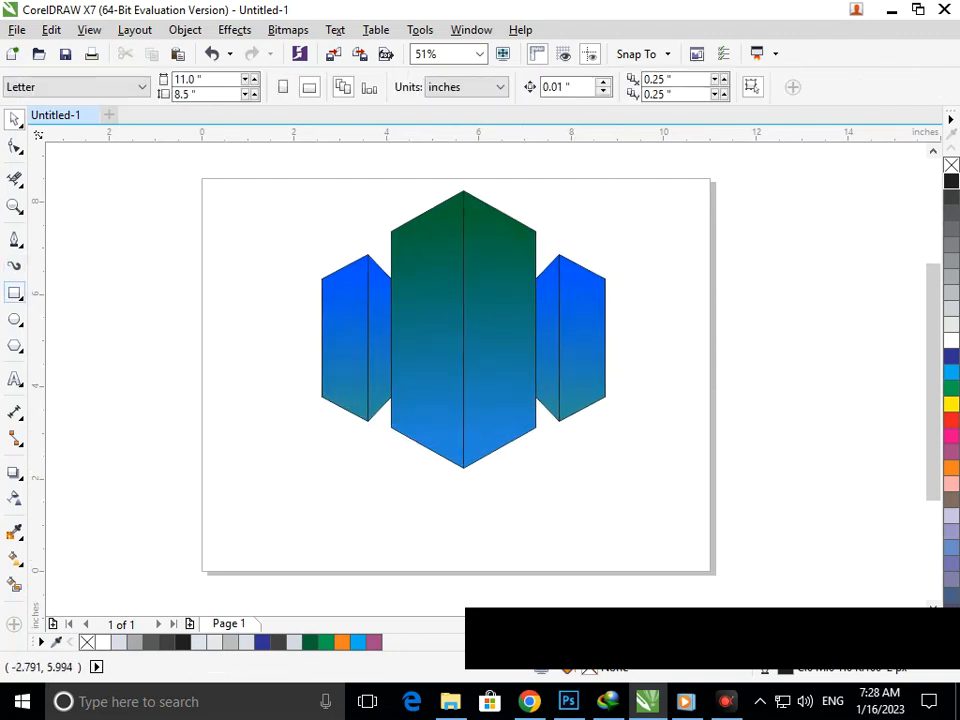
# Step: Draw an unfilled square about 4.93 in wide over the lower part of the panel group
pyautogui.click(14, 292)
pyautogui.moveTo(283, 245); pyautogui.dragTo(516, 411)
pyautogui.moveTo(516, 478); pyautogui.dragTo(510, 472)
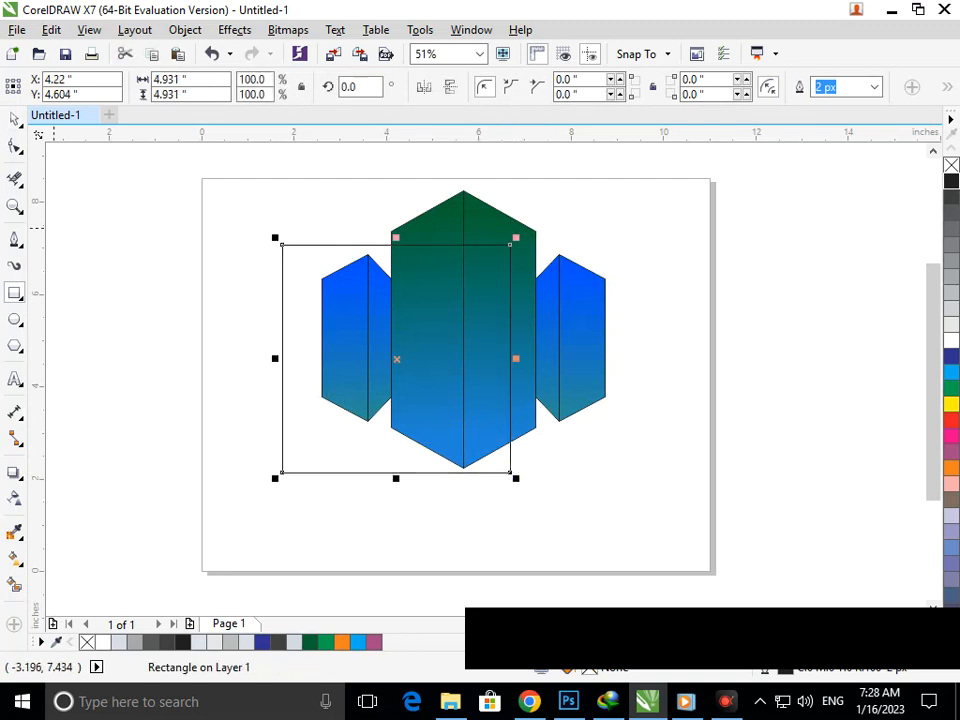
# Step: Rotate the square to 315 degrees so it forms a diamond, and move it over the middle of the panels
pyautogui.click(14, 119)
pyautogui.click(342, 432)
pyautogui.moveTo(520, 478); pyautogui.dragTo(388, 547)
pyautogui.click(400, 460)
pyautogui.moveTo(400, 460); pyautogui.dragTo(445, 453)
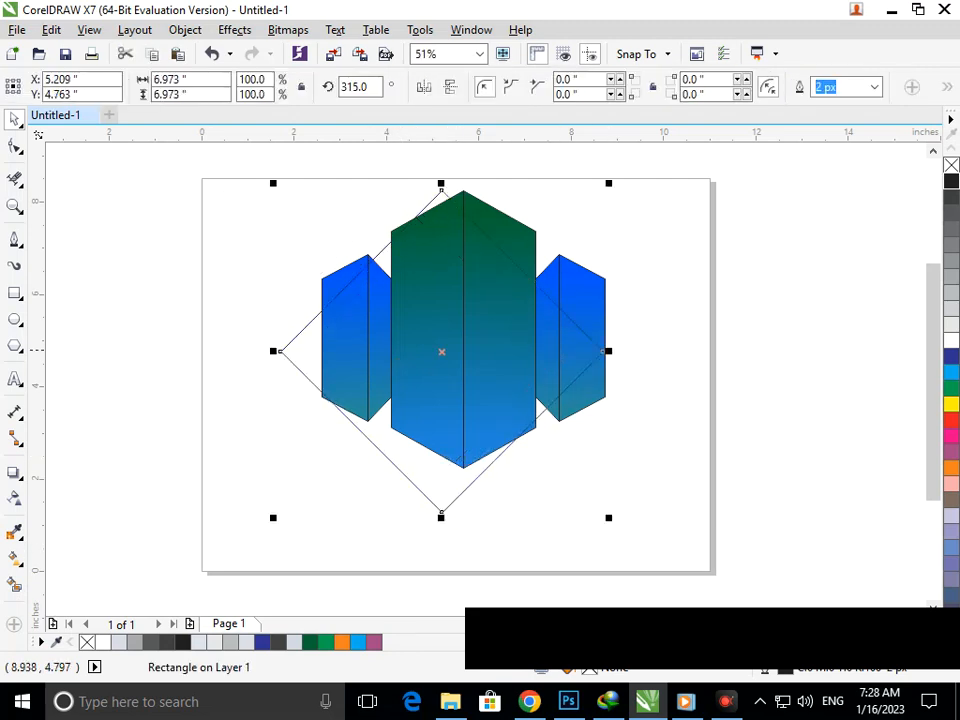
# Step: Resize the diamond to about 6.42 by 7.63 in, centred on the large panels
pyautogui.moveTo(606, 351); pyautogui.dragTo(632, 351)
pyautogui.moveTo(455, 518); pyautogui.dragTo(456, 551)
pyautogui.click(478, 490)
pyautogui.moveTo(475, 491); pyautogui.dragTo(474, 479)
pyautogui.moveTo(626, 358); pyautogui.dragTo(638, 359)
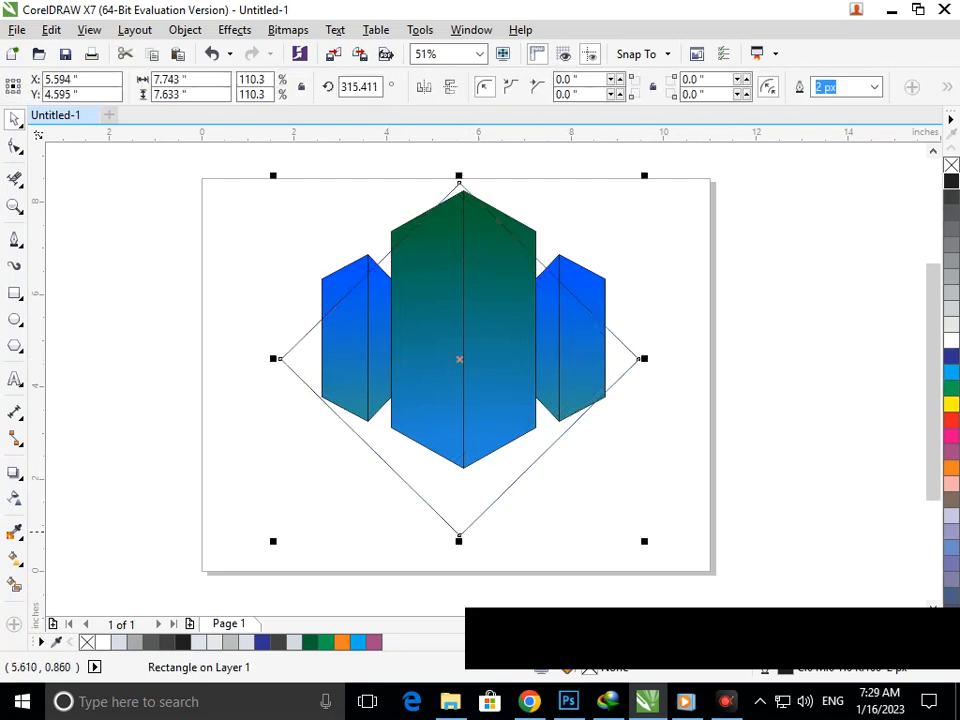
pyautogui.moveTo(274, 358); pyautogui.dragTo(312, 359)
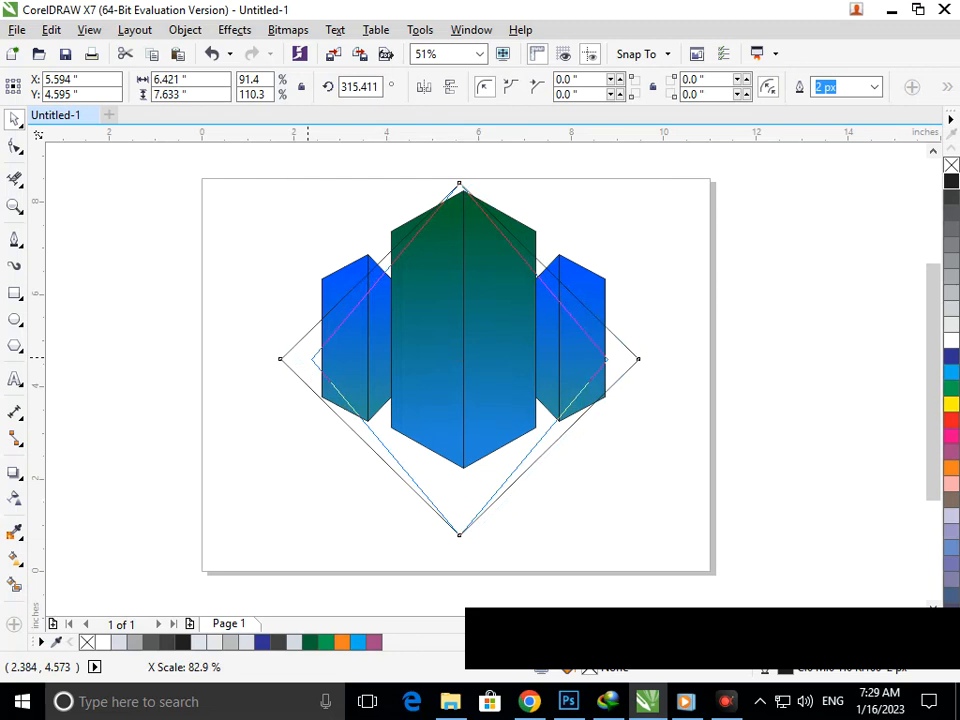
pyautogui.moveTo(312, 359); pyautogui.dragTo(310, 359)
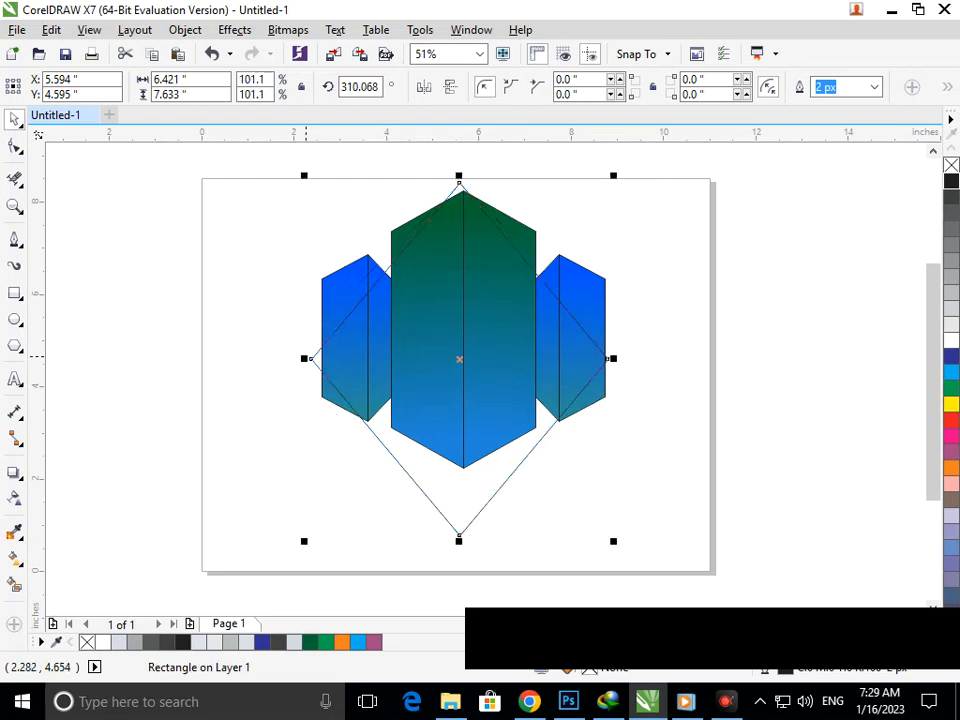
# Step: Add a concentric, smaller copy of the diamond inside it, about 5.43 by 6.46 in
pyautogui.moveTo(613, 541); pyautogui.dragTo(585, 540)
pyautogui.rightClick(585, 540)
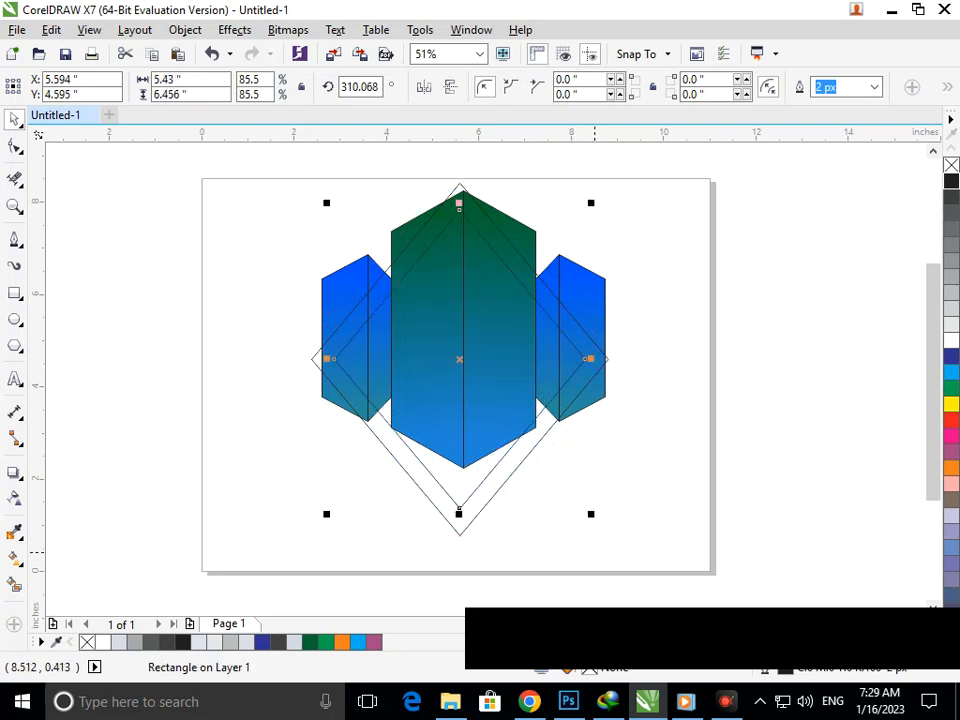
pyautogui.click(586, 539)
pyautogui.moveTo(242, 180); pyautogui.dragTo(684, 527)
pyautogui.moveTo(615, 357); pyautogui.dragTo(649, 357)
pyautogui.hotkey('ctrl', 'z')
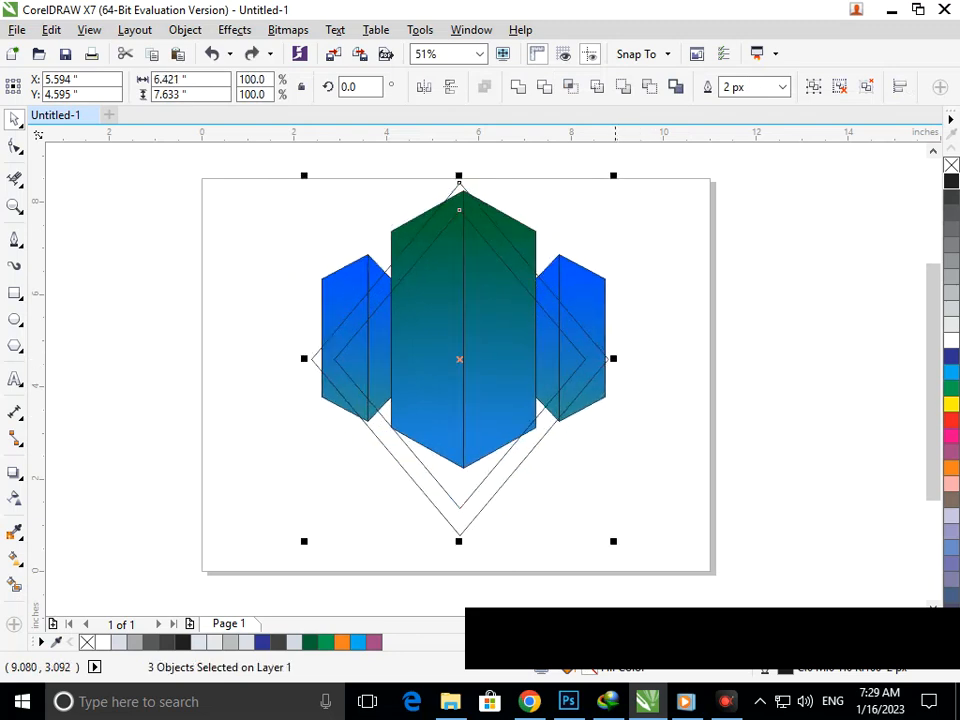
# Step: Widen both diamonds together about their centre to an overall width of about 8.64 in
pyautogui.click(538, 469)
pyautogui.click(515, 470)
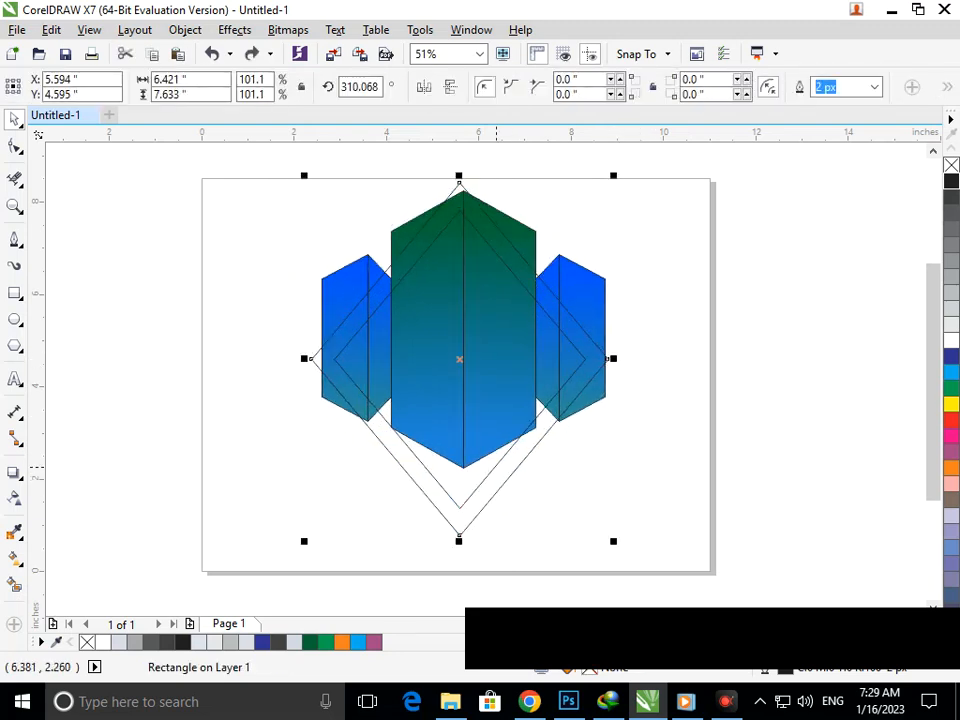
pyautogui.keyDown('shift'); pyautogui.click(497, 466); pyautogui.keyUp('shift')
pyautogui.moveTo(618, 358); pyautogui.dragTo(658, 350)
pyautogui.click(597, 502)
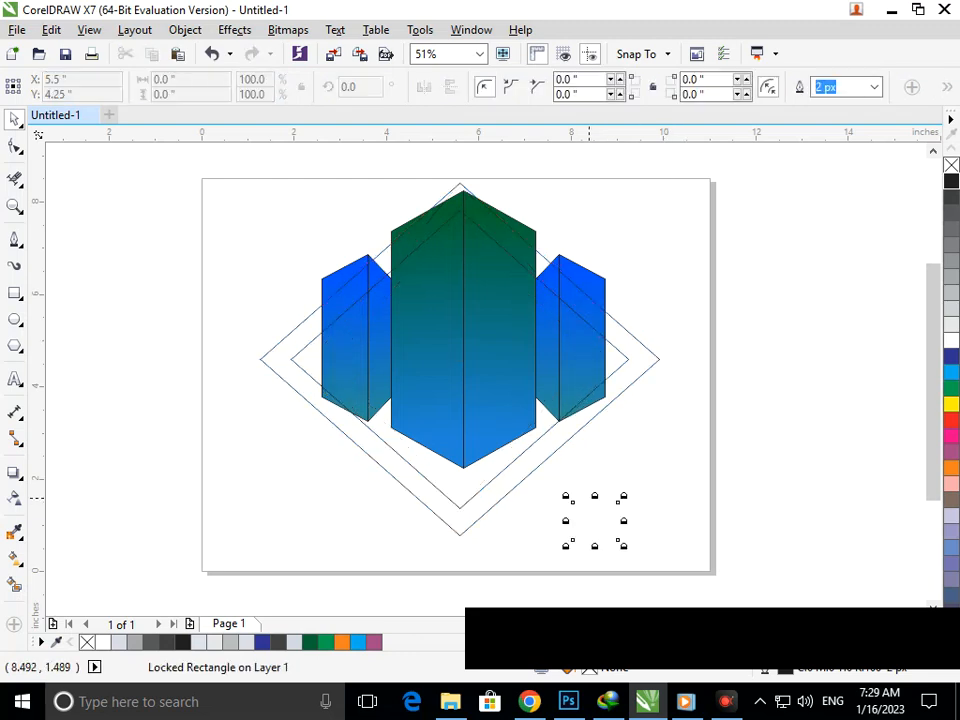
# Step: Move both diamonds straight down by about 0.59 in
pyautogui.click(523, 554)
pyautogui.click(467, 529)
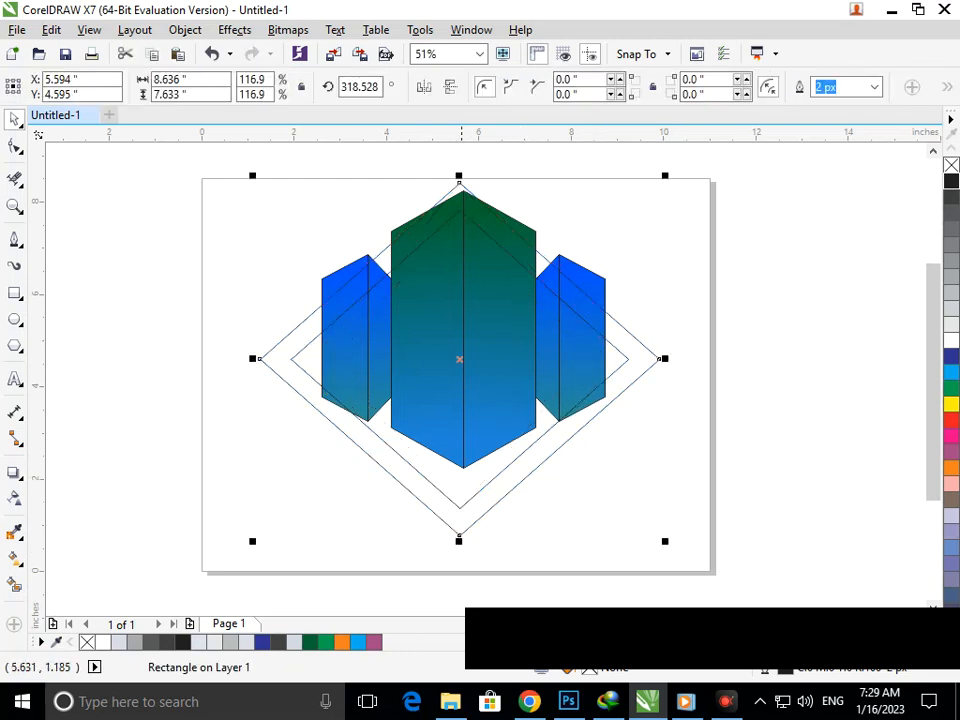
pyautogui.keyDown('shift'); pyautogui.click(459, 508); pyautogui.keyUp('shift')
pyautogui.moveTo(459, 508); pyautogui.dragTo(459, 535)
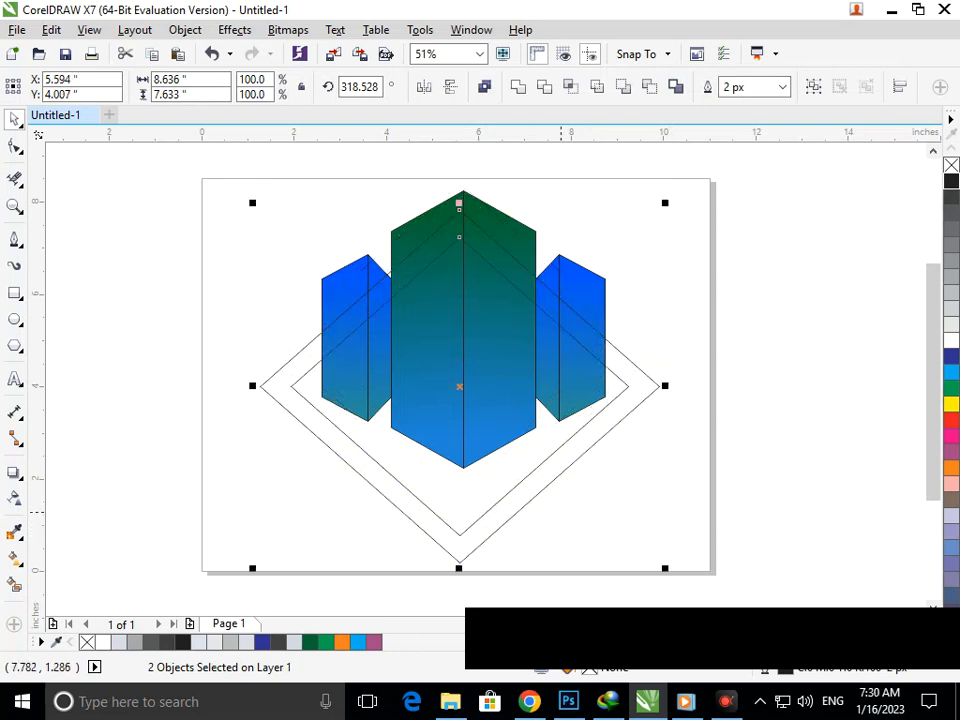
# Step: Smart-fill the band between the two diamonds outside the panels and colour the new shape dark blue
pyautogui.click(572, 523)
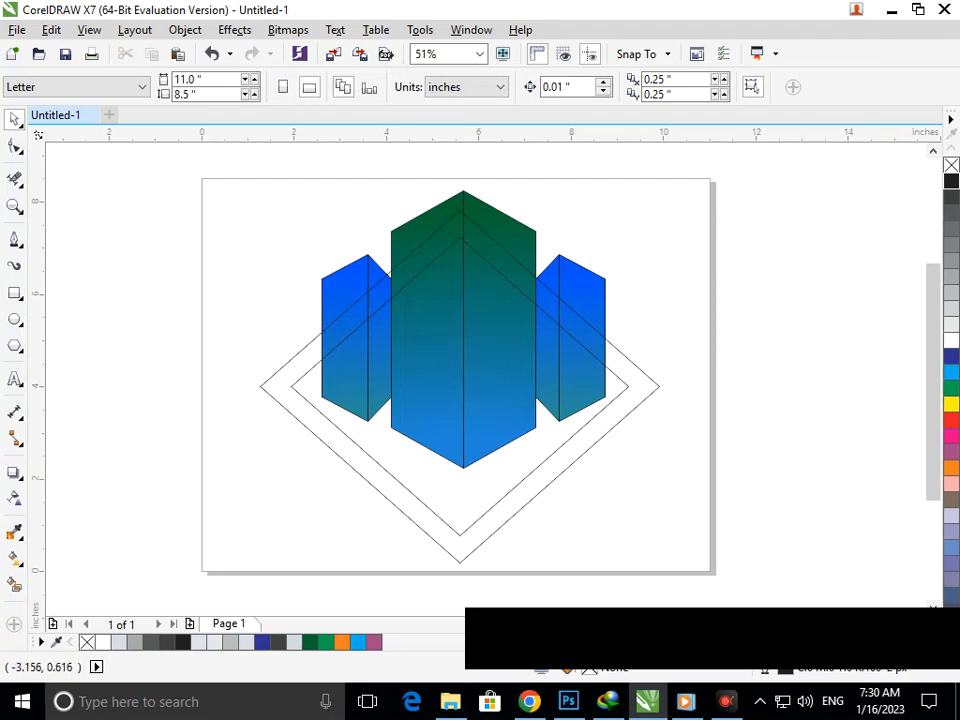
pyautogui.click(427, 515)
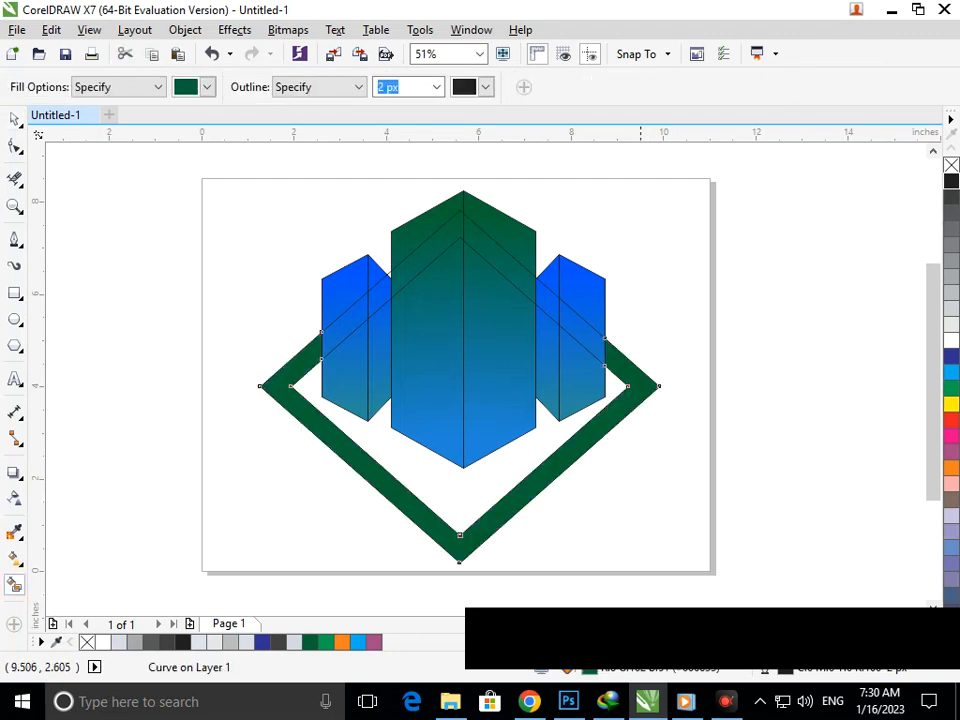
pyautogui.click(951, 356)
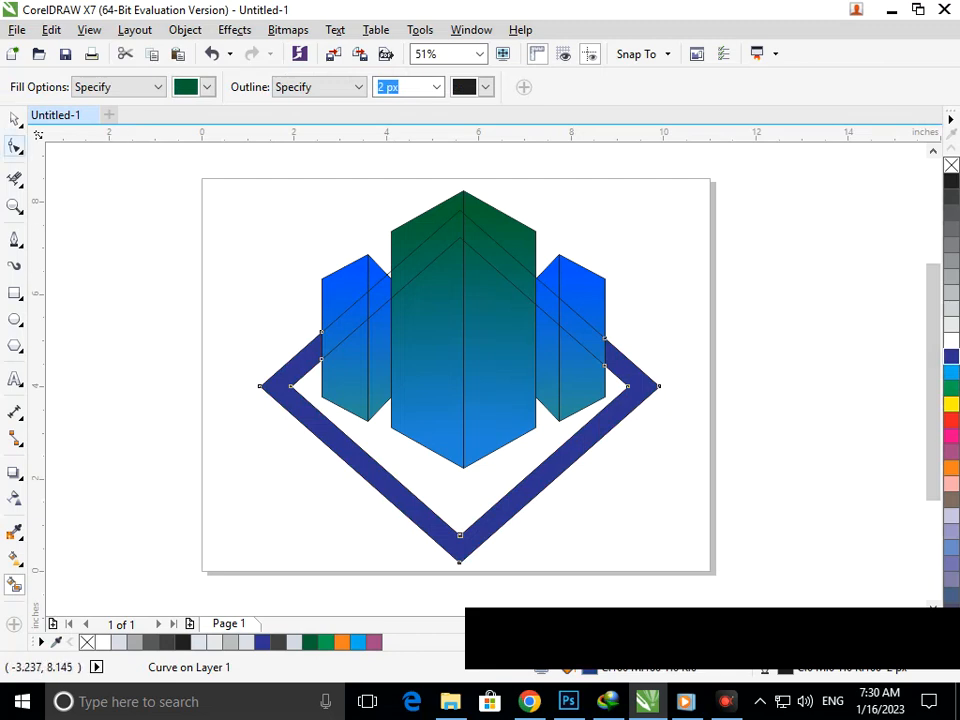
pyautogui.click(15, 120)
pyautogui.click(150, 220)
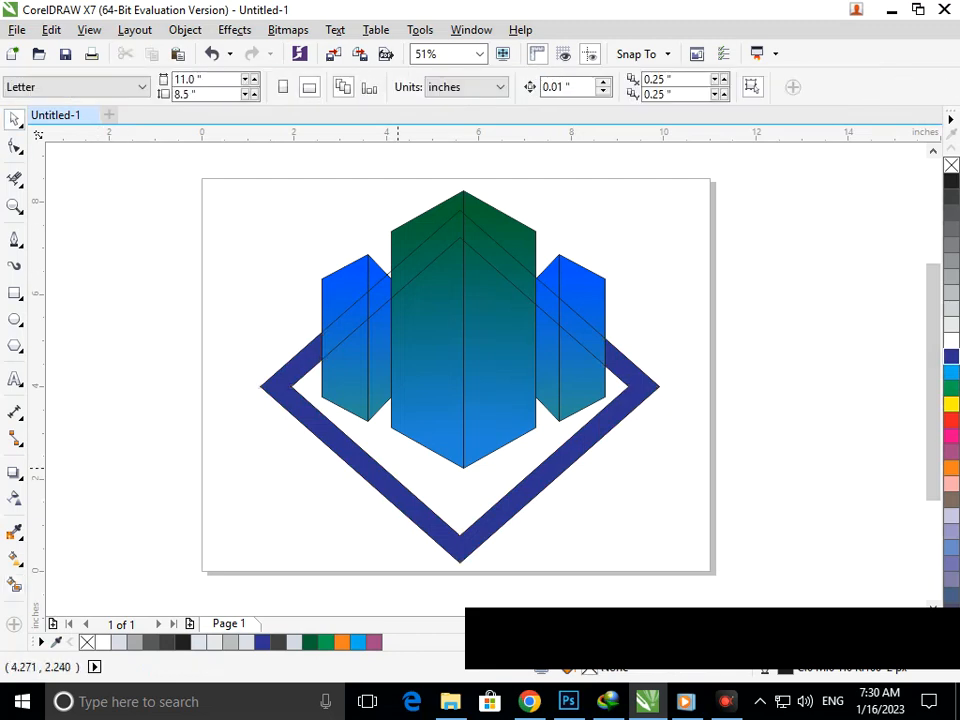
# Step: Stretch the dark blue band horizontally about its centre to a width of about 9.53 in
pyautogui.click(391, 488)
pyautogui.moveTo(251, 446); pyautogui.dragTo(277, 441)
pyautogui.click(558, 535)
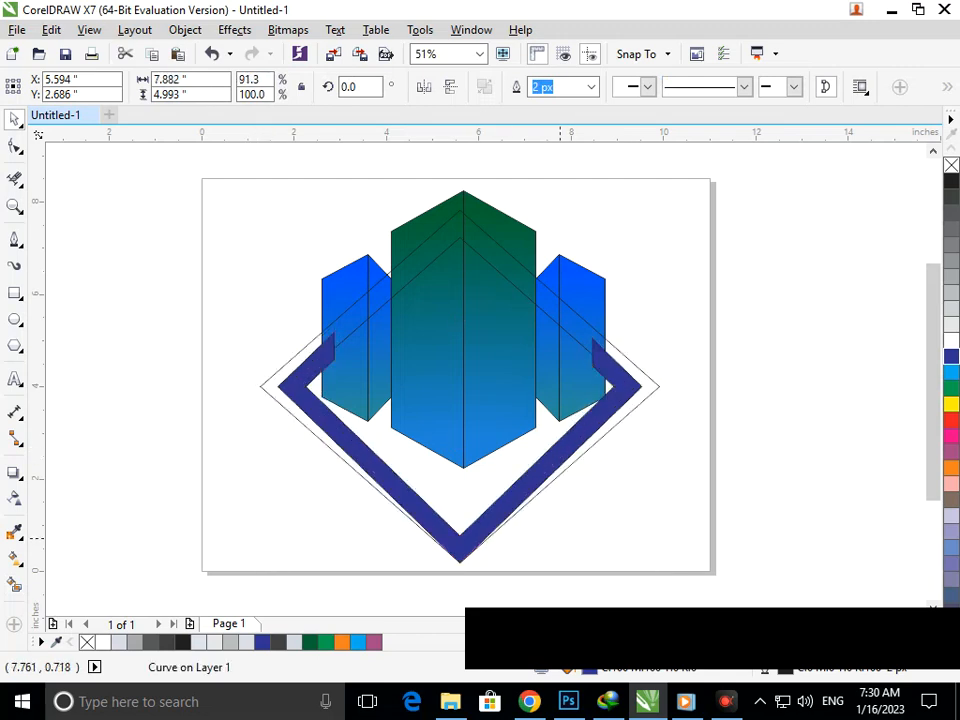
pyautogui.click(556, 457)
pyautogui.moveTo(651, 447); pyautogui.dragTo(683, 453)
pyautogui.moveTo(681, 452); pyautogui.dragTo(681, 452)
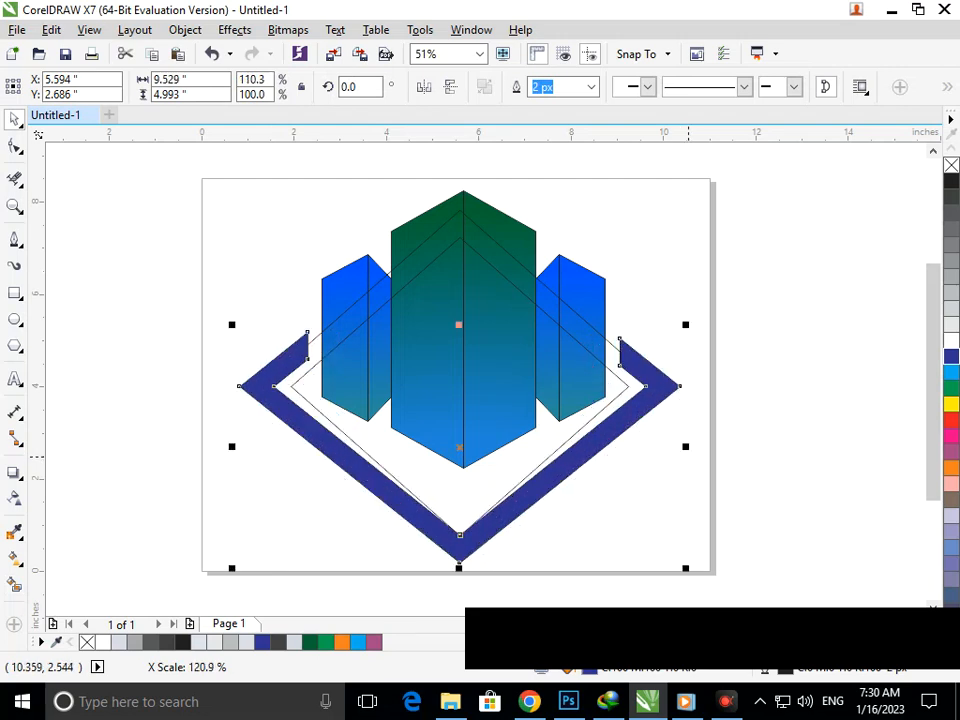
# Step: Delete the inner and outer diamond outlines, keeping only the dark blue band
pyautogui.click(585, 497)
pyautogui.click(517, 464)
pyautogui.press('Delete')
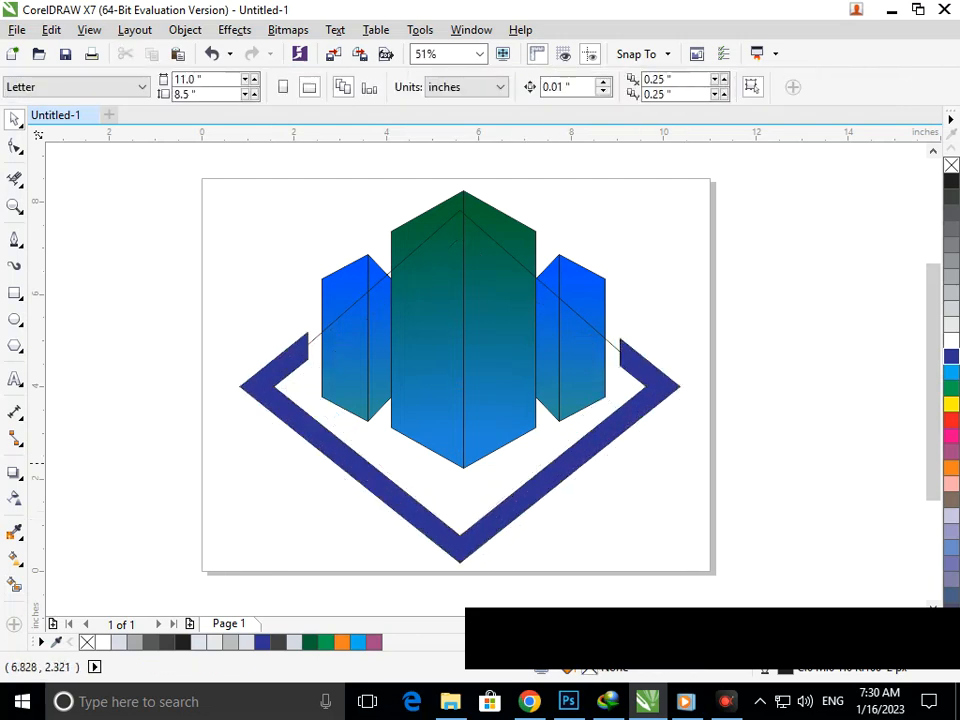
pyautogui.click(546, 284)
pyautogui.press('Delete')
# Step: Nudge the dark blue band about 0.03 in to the left beneath the panels
pyautogui.scroll(-2, 598, 503)
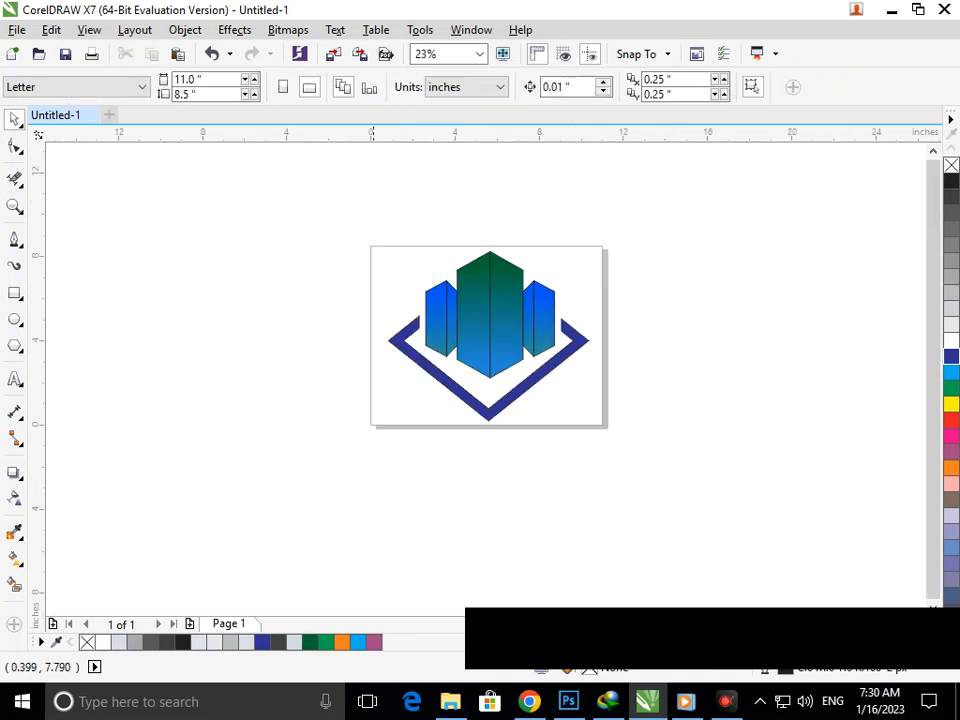
pyautogui.scroll(2, 634, 505)
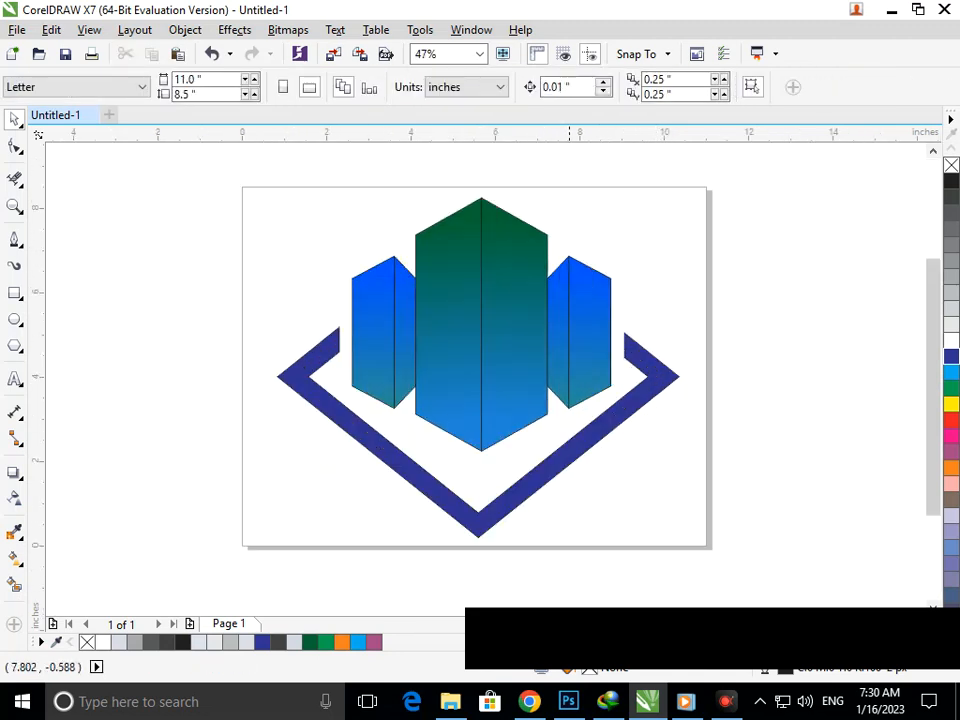
pyautogui.scroll(1, 528, 502)
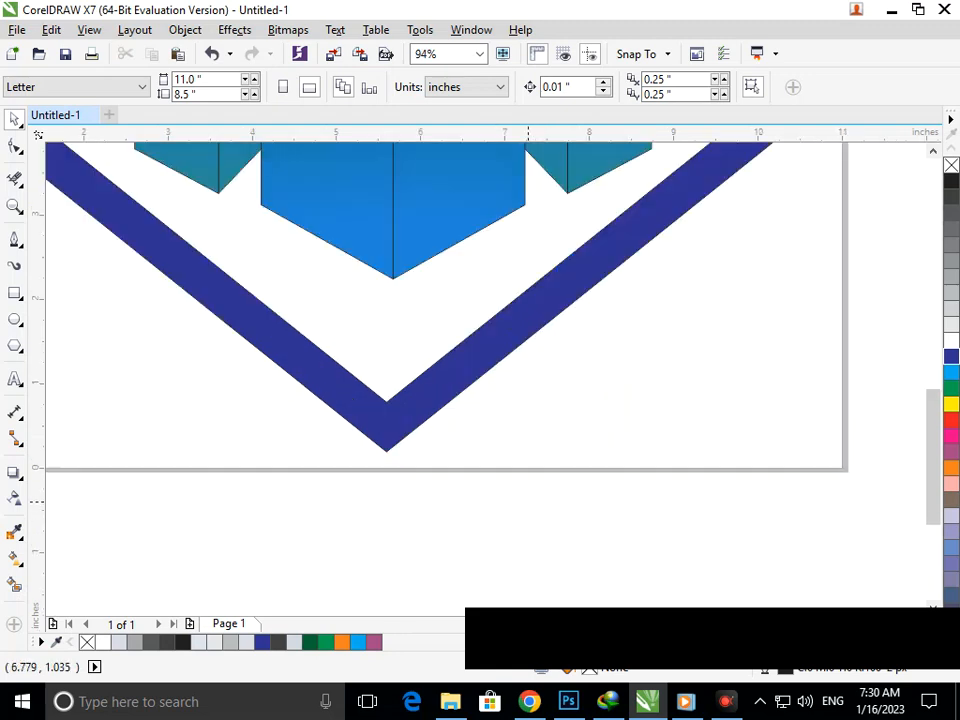
pyautogui.scroll(-1, 478, 435)
pyautogui.scroll(-1, 467, 432)
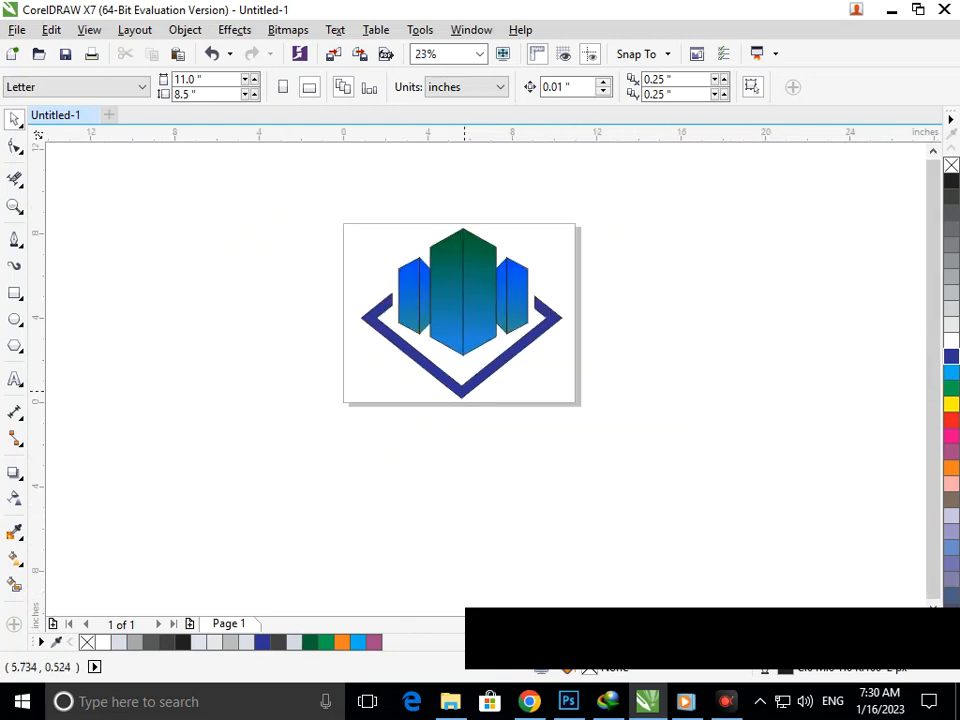
pyautogui.click(459, 386)
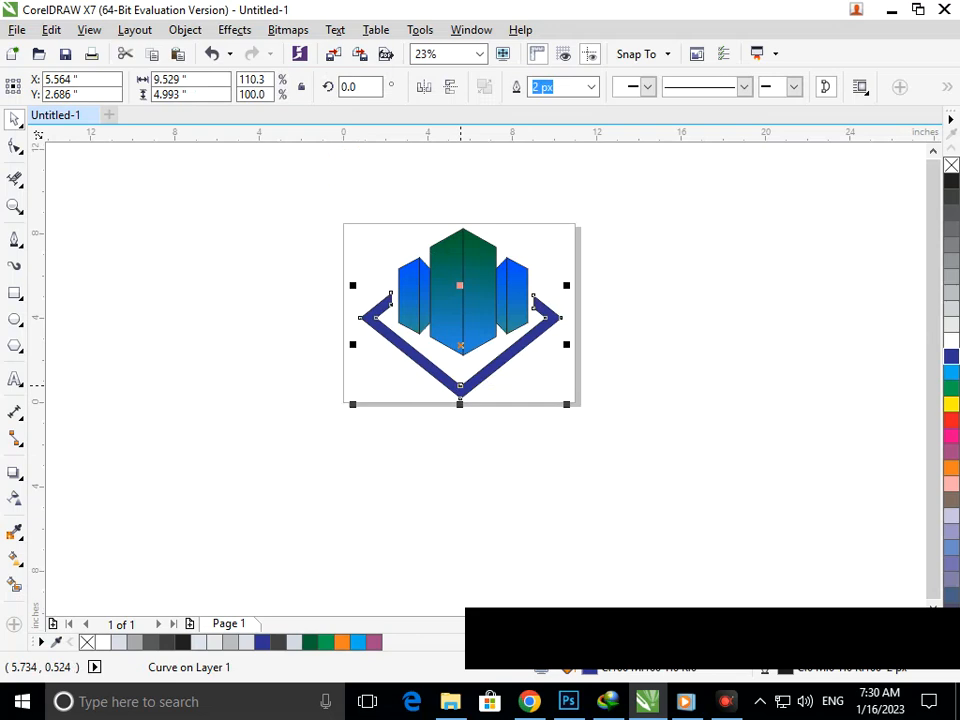
pyautogui.click(497, 456)
# Step: Try light blue, black and green fills on the band around the panels
pyautogui.moveTo(296, 190); pyautogui.dragTo(632, 417)
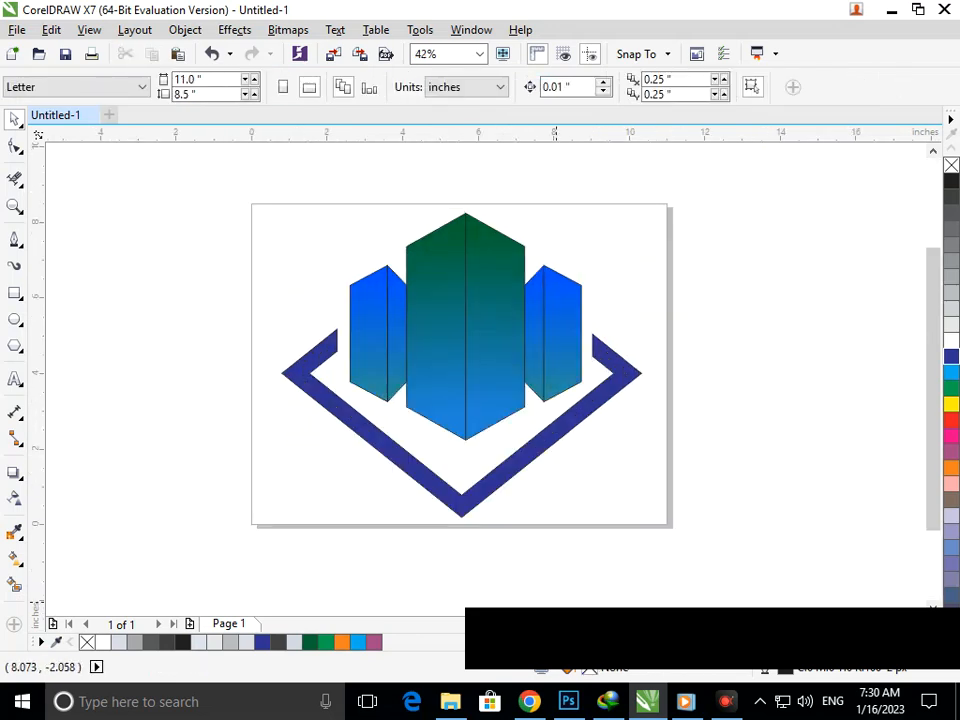
pyautogui.scroll(1, 469, 502)
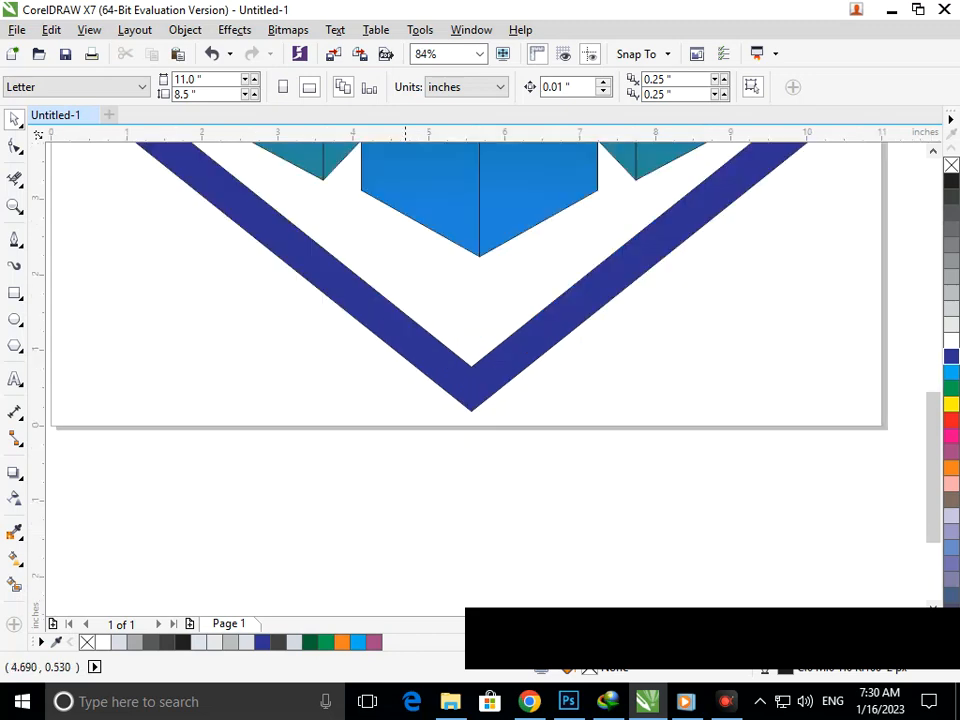
pyautogui.scroll(-1, 405, 384)
pyautogui.scroll(-1, 498, 388)
pyautogui.moveTo(369, 199); pyautogui.dragTo(604, 401)
pyautogui.click(478, 489)
pyautogui.click(951, 371)
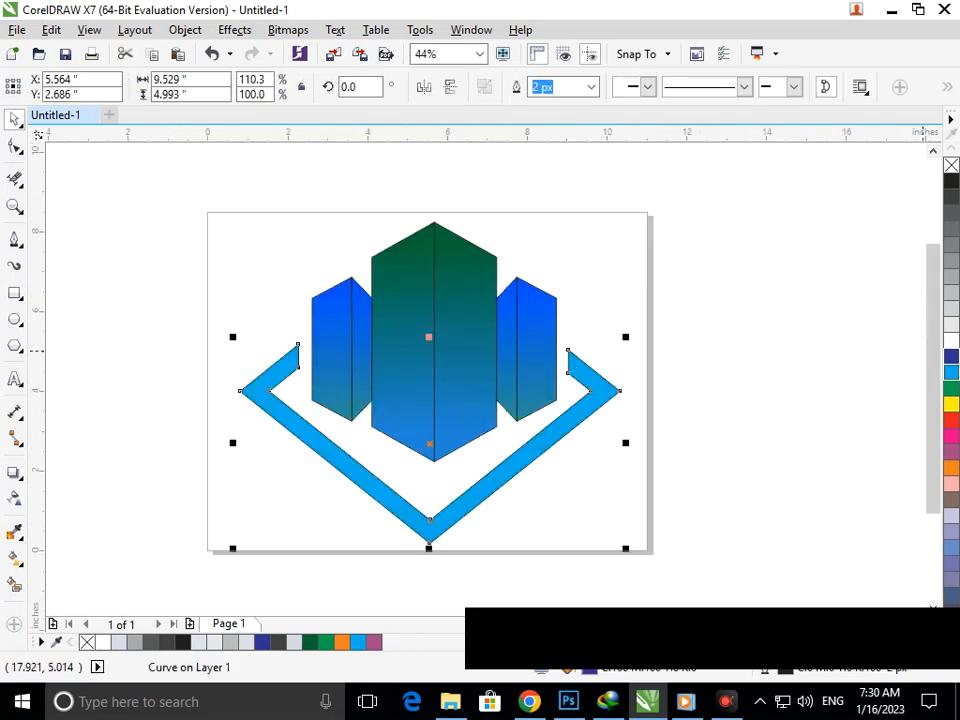
pyautogui.press('Escape')
pyautogui.click(476, 484)
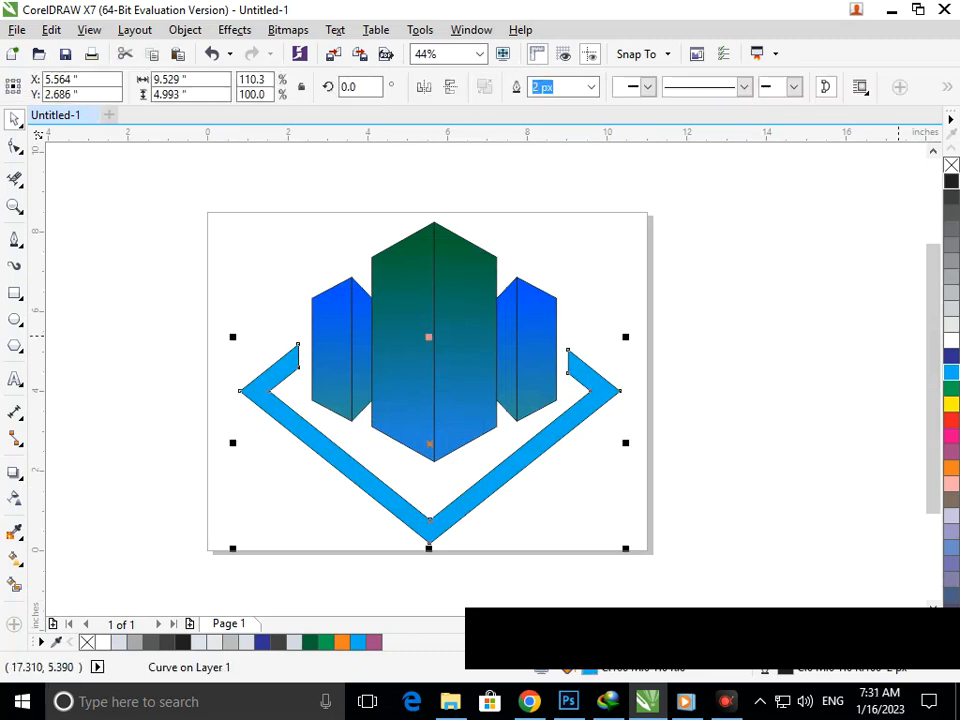
pyautogui.click(951, 181)
pyautogui.press('Escape')
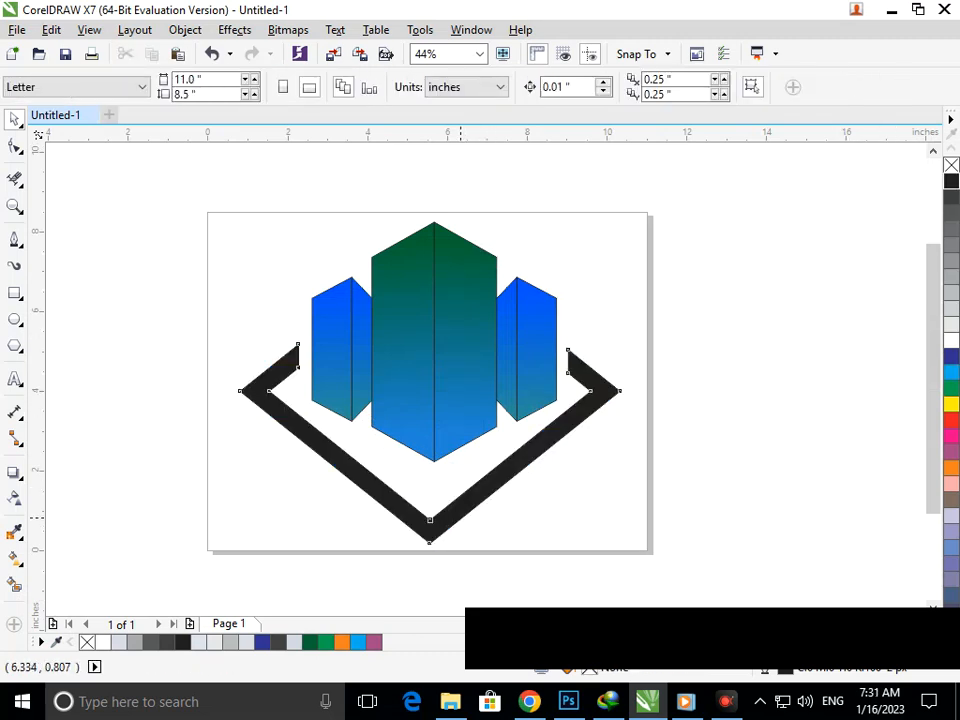
pyautogui.click(461, 516)
pyautogui.click(951, 387)
pyautogui.press('Escape')
# Step: Fill the band around the panels with dark blue again
pyautogui.click(490, 485)
pyautogui.click(951, 356)
pyautogui.press('Escape')
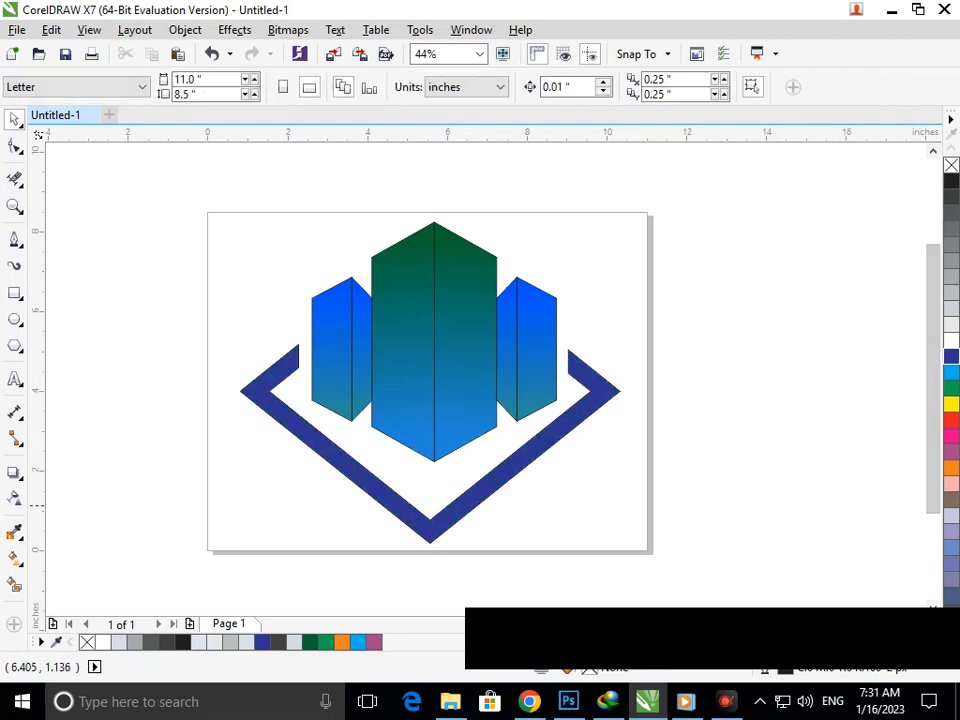
pyautogui.moveTo(238, 240); pyautogui.dragTo(618, 530)
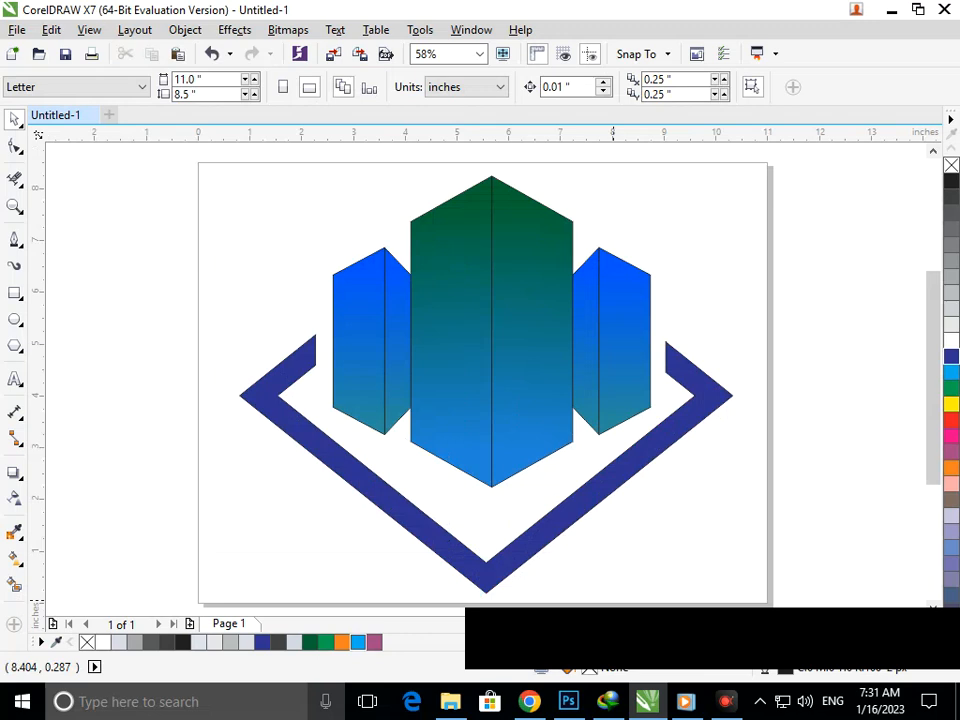